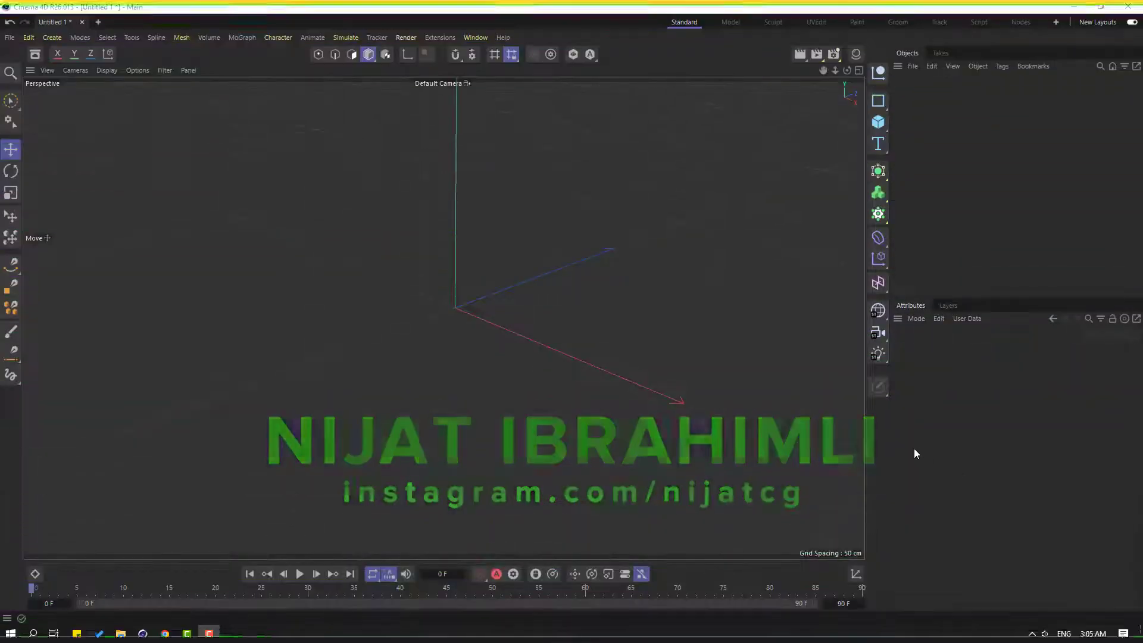
Add a cube and display the viewport in Gouraud Shading (Lines)
click(876, 123)
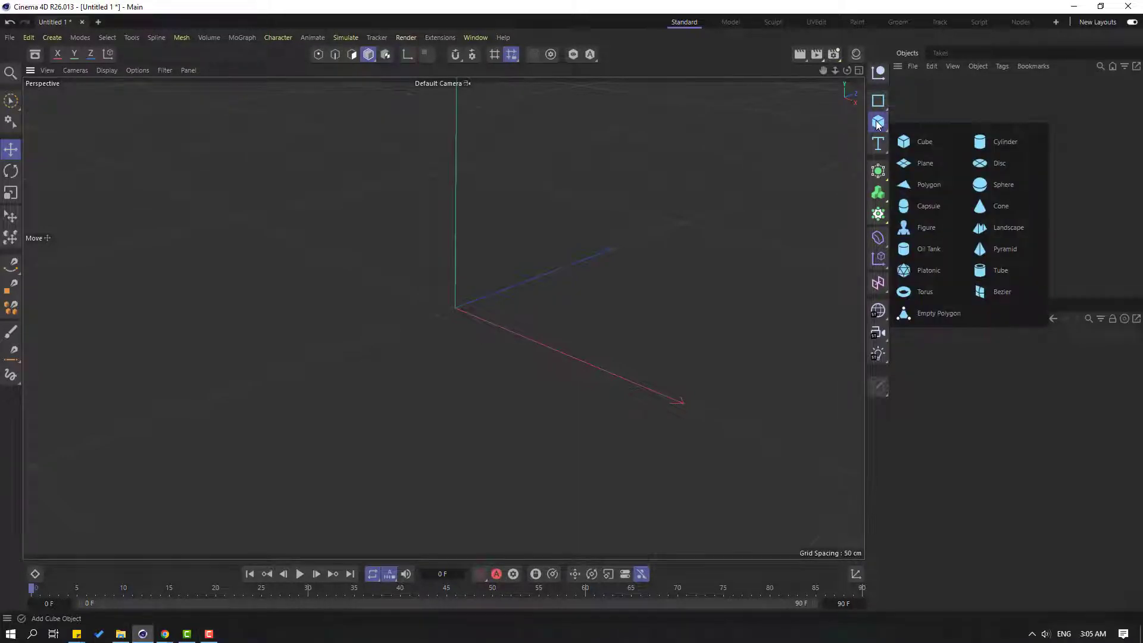
click(915, 145)
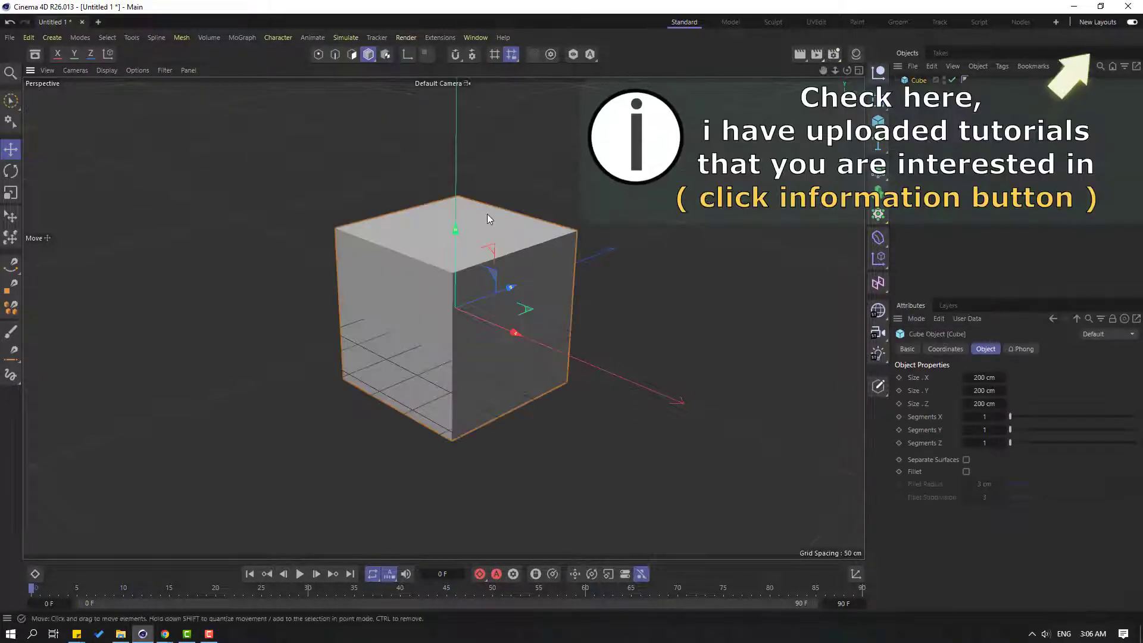
click(108, 71)
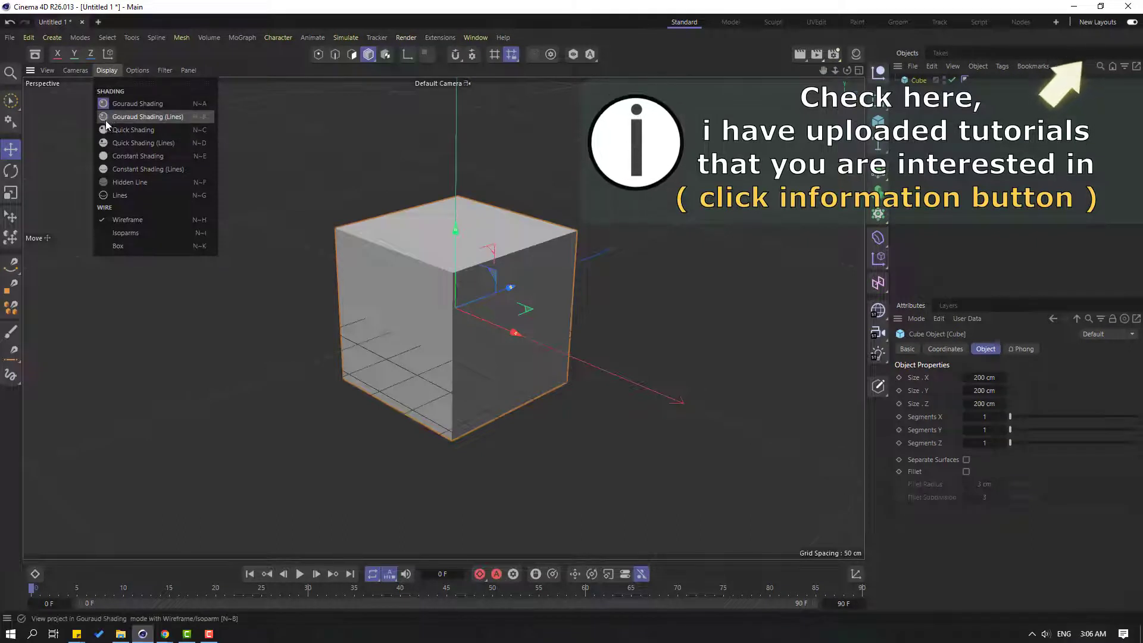
click(170, 116)
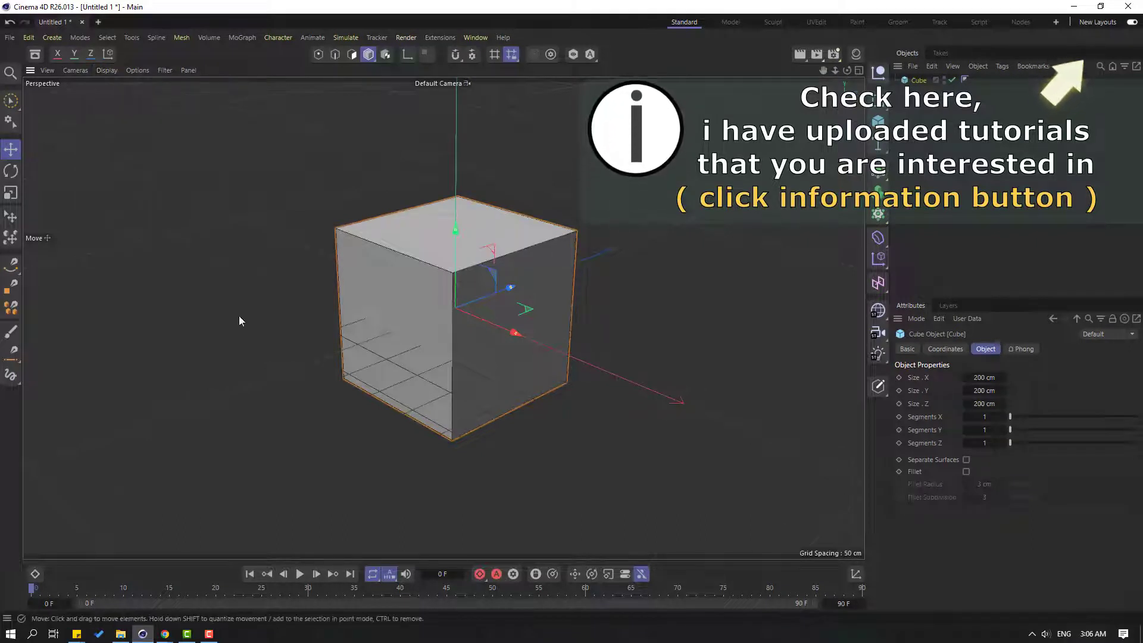
Set the cube's X, Y and Z segments to 10 each
double_click(984, 416)
text(10)
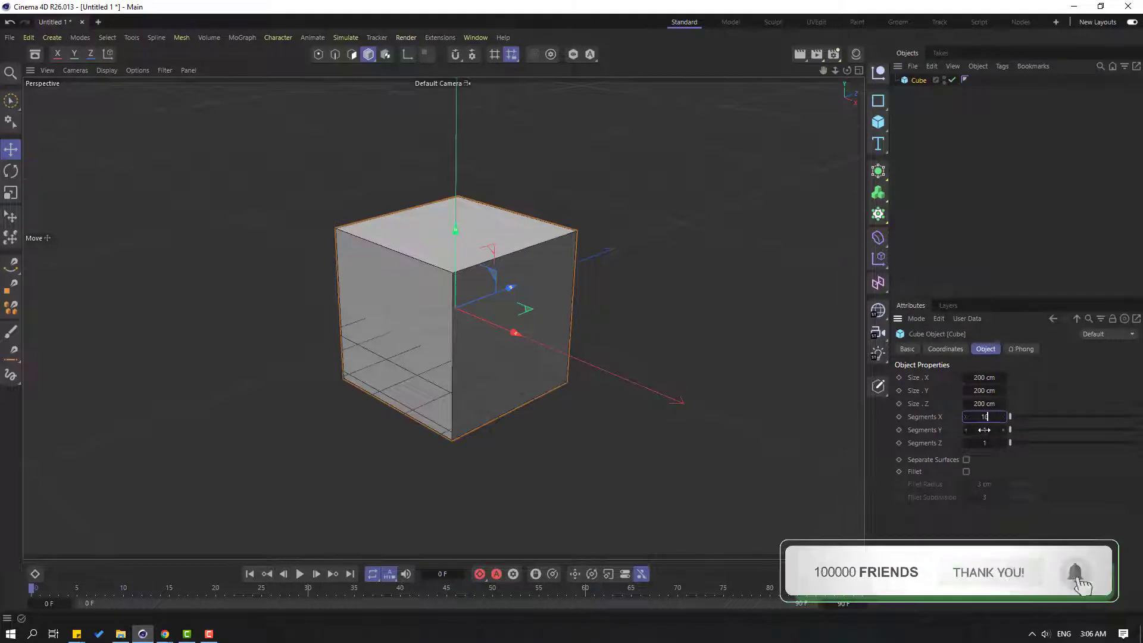
double_click(984, 430)
text(10)
double_click(985, 443)
text(10)
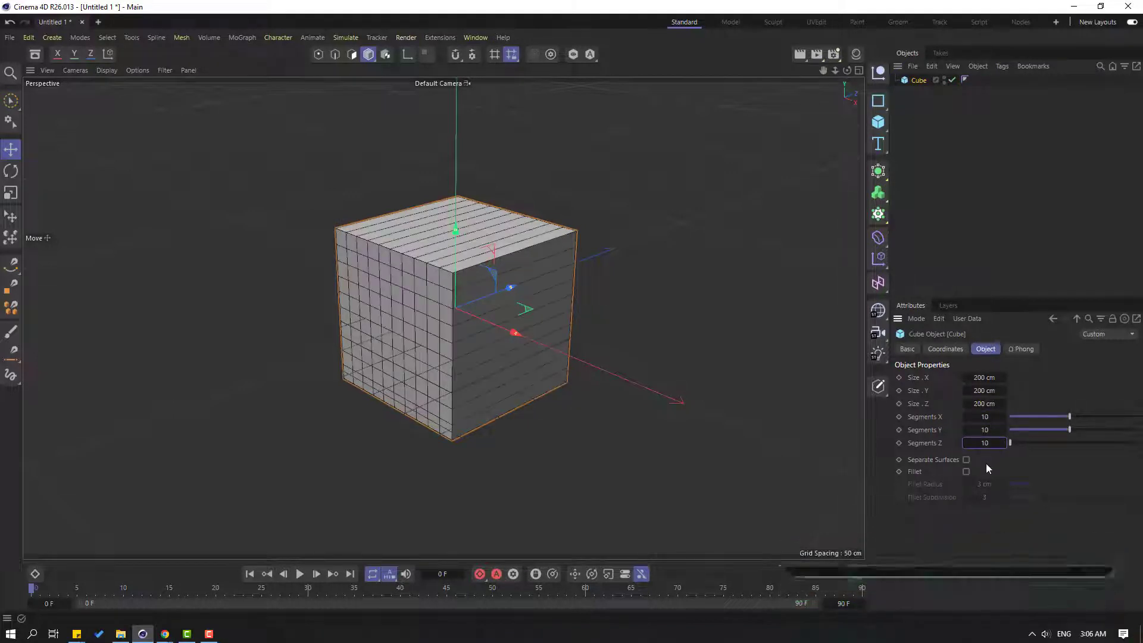
key(Return)
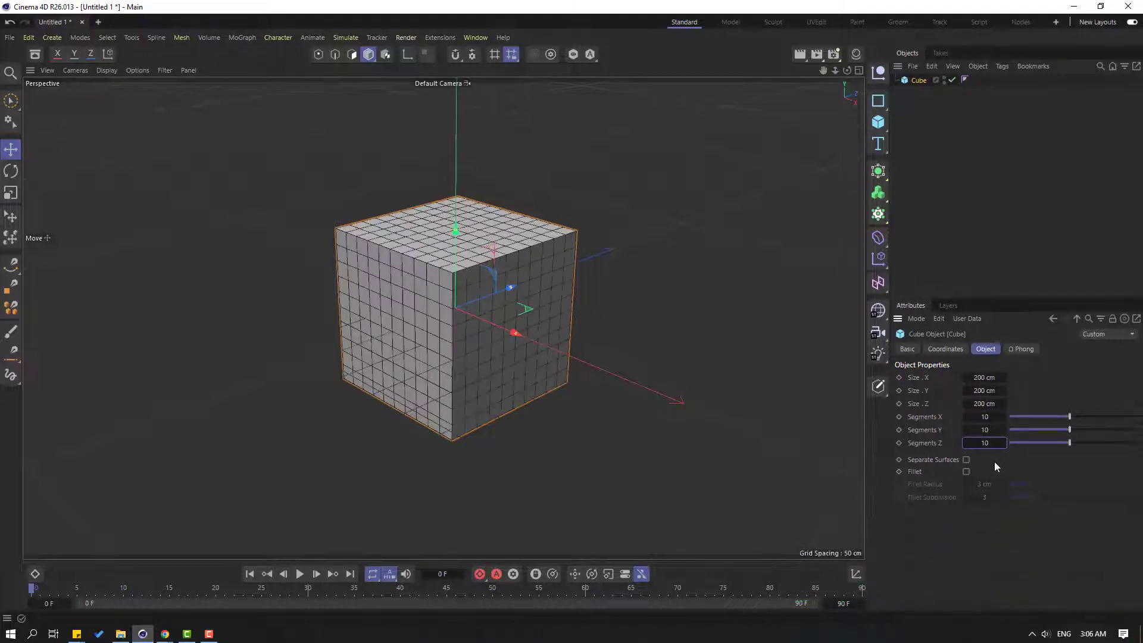
Make the cube editable and zoom in on it
click(879, 387)
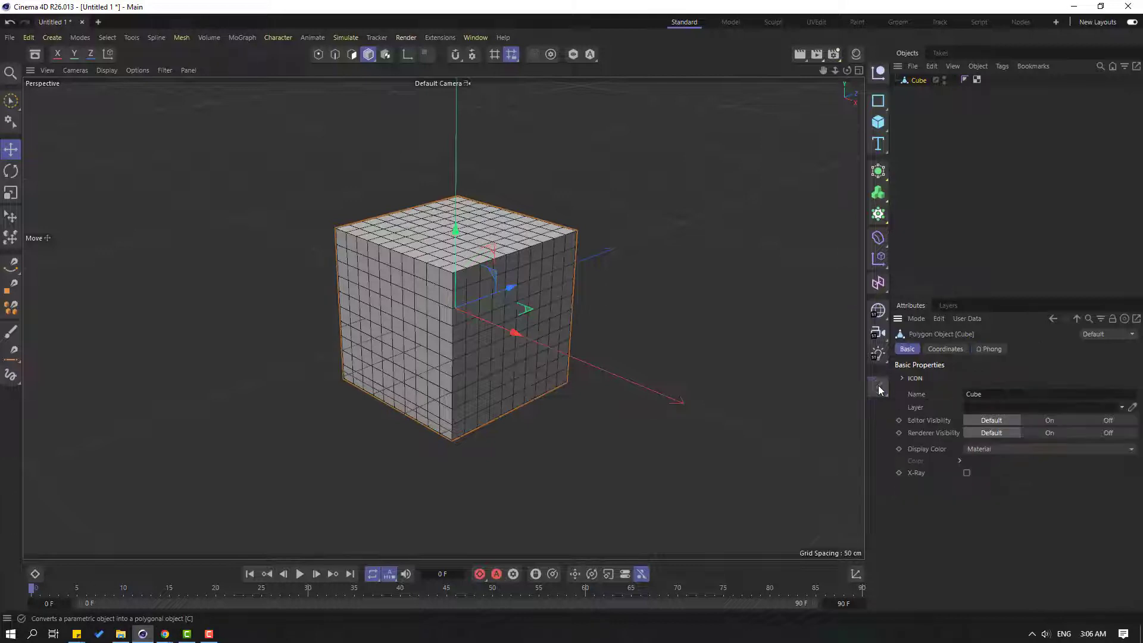
drag(457, 236, 457, 138)
scroll(501, 226, up, 3)
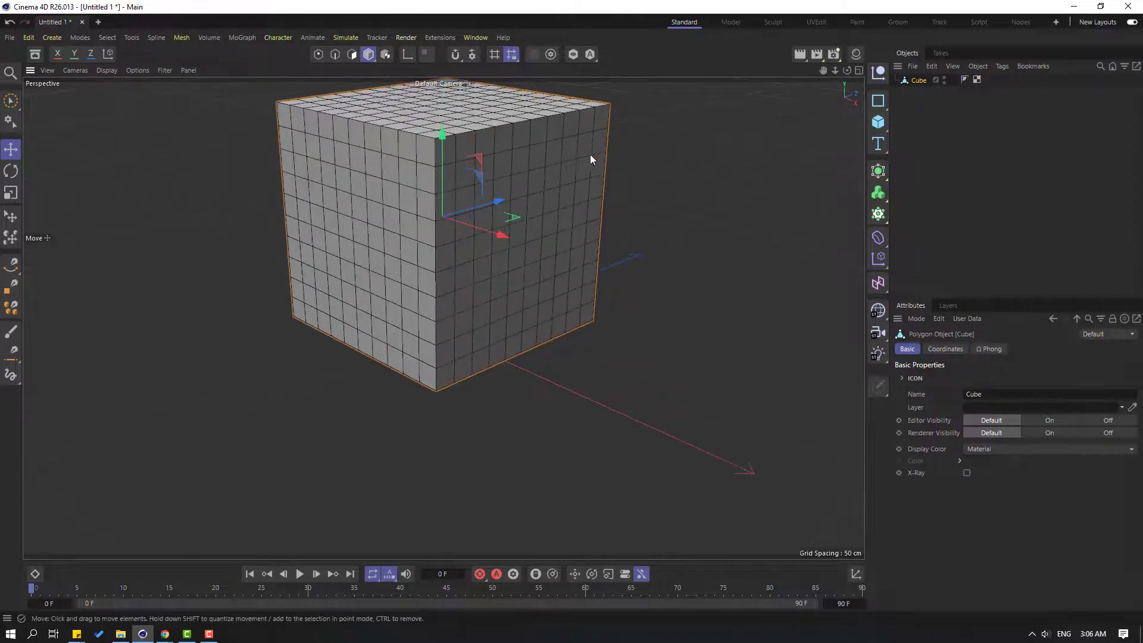
alt+middle_drag(590, 154, 575, 216)
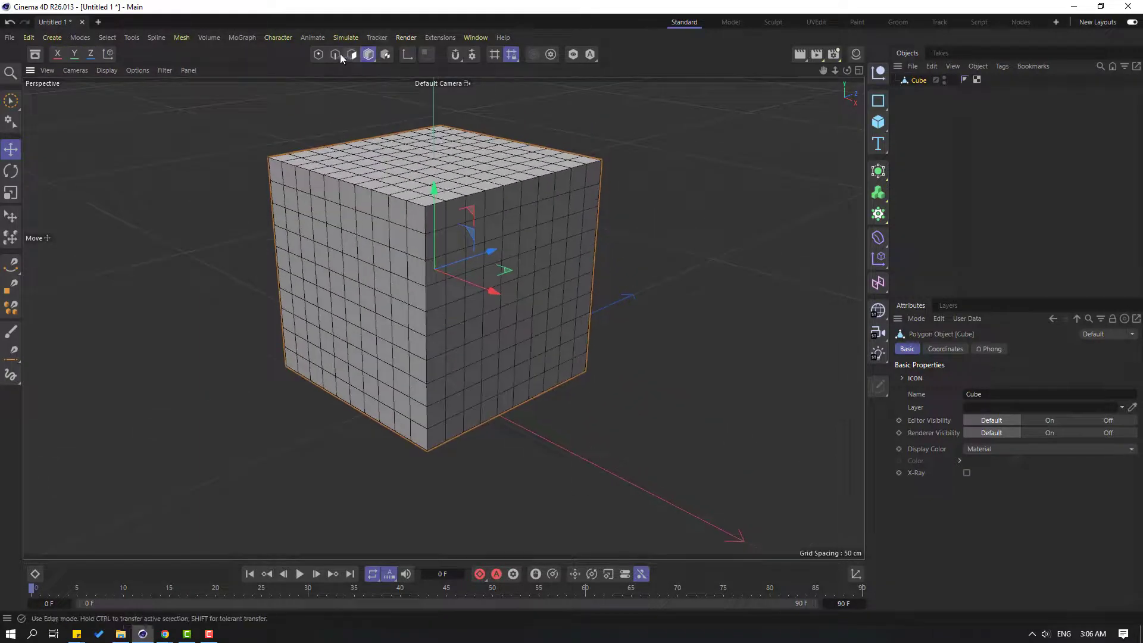
In Polygon mode, select a 4x5 block of 20 polygons on the front face
click(352, 55)
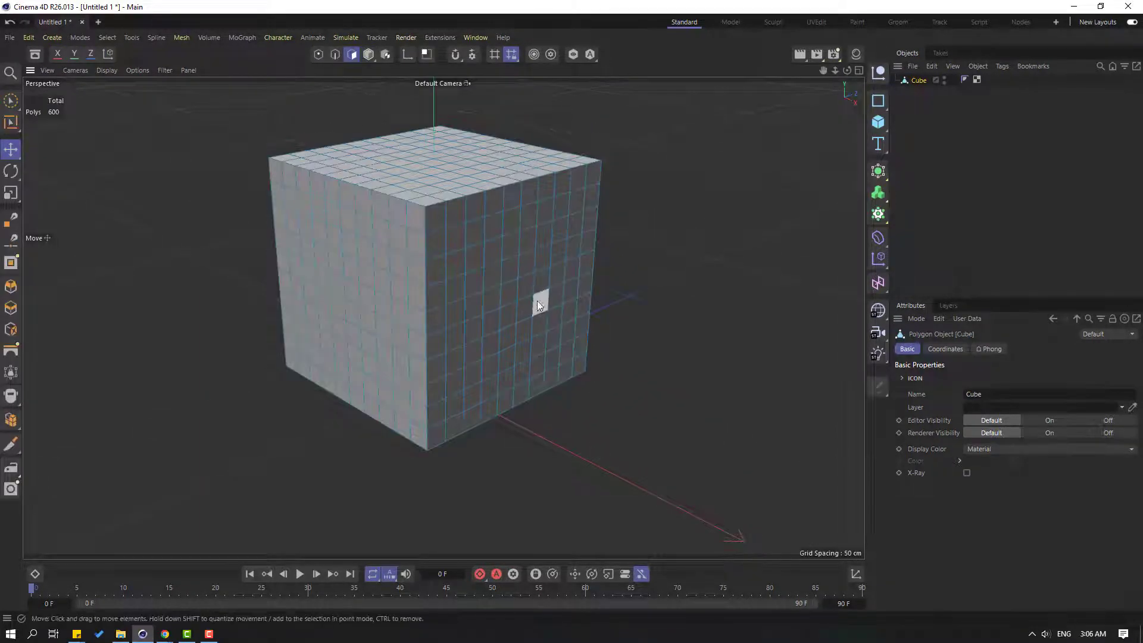
alt+drag(616, 262, 564, 259)
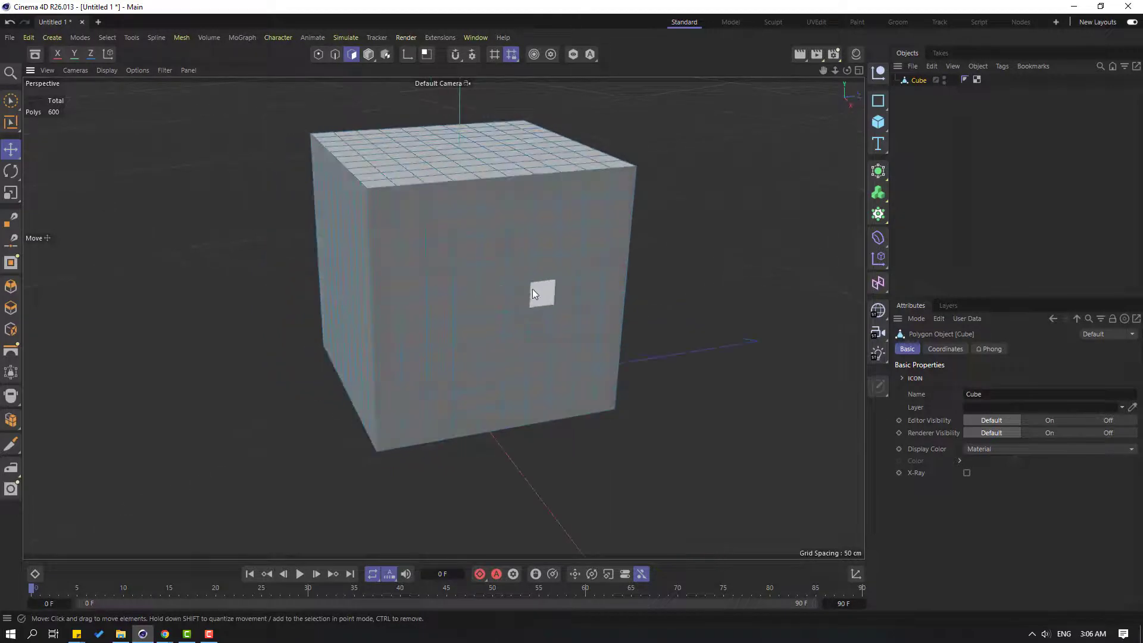
shift+click(494, 250)
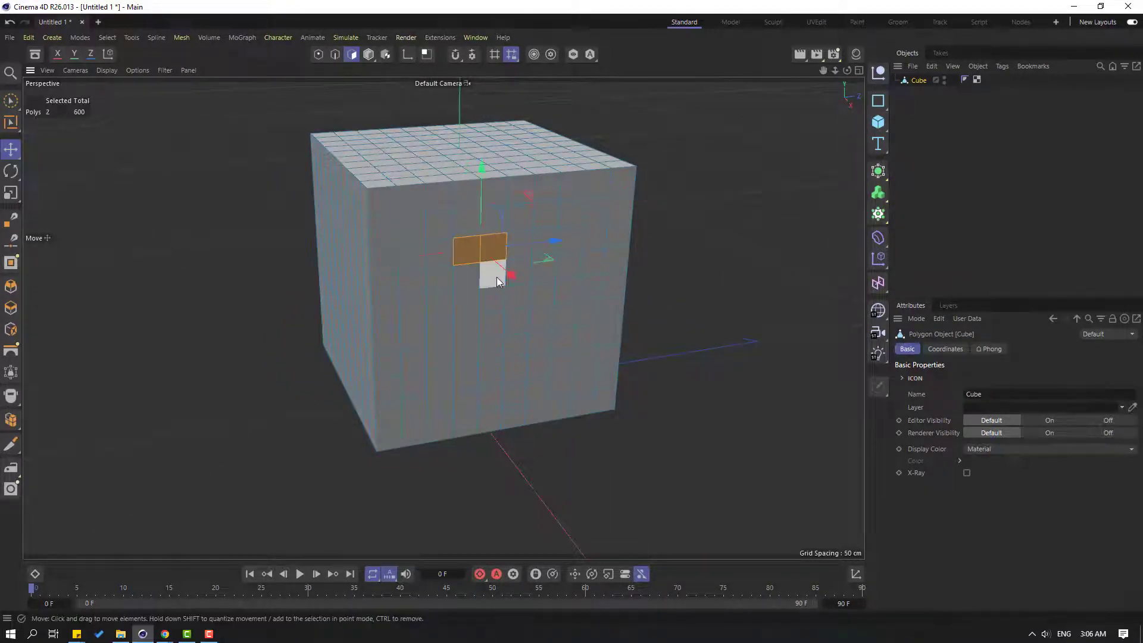
shift+click(521, 246)
shift+click(543, 244)
shift+click(541, 293)
shift+click(523, 298)
alt+drag(523, 298, 550, 269)
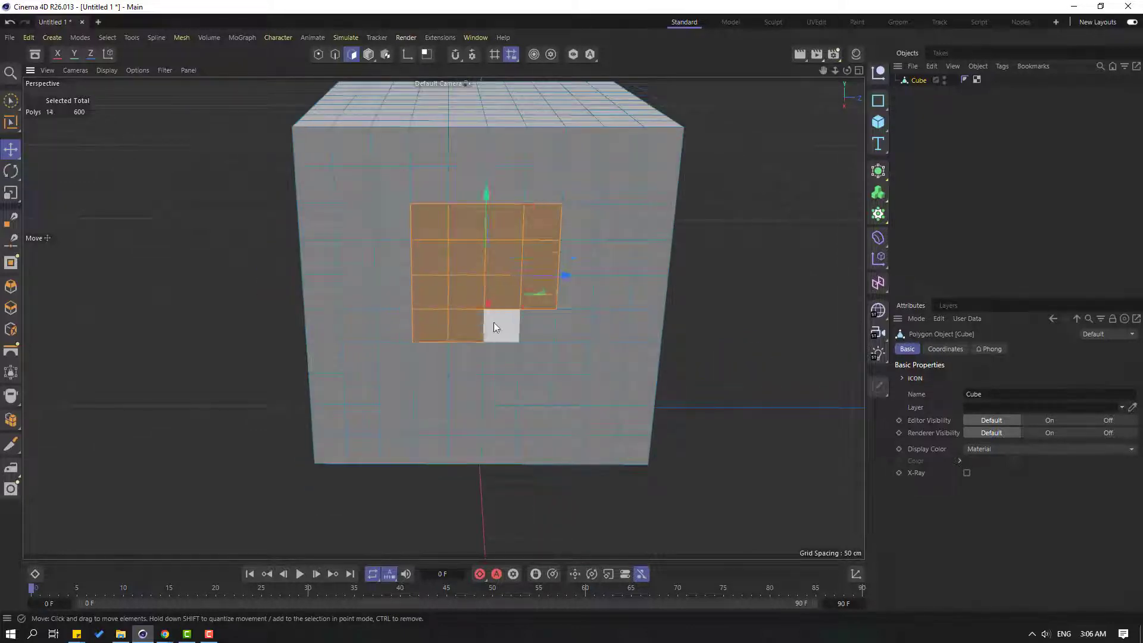
shift+click(437, 360)
alt+drag(344, 301, 393, 304)
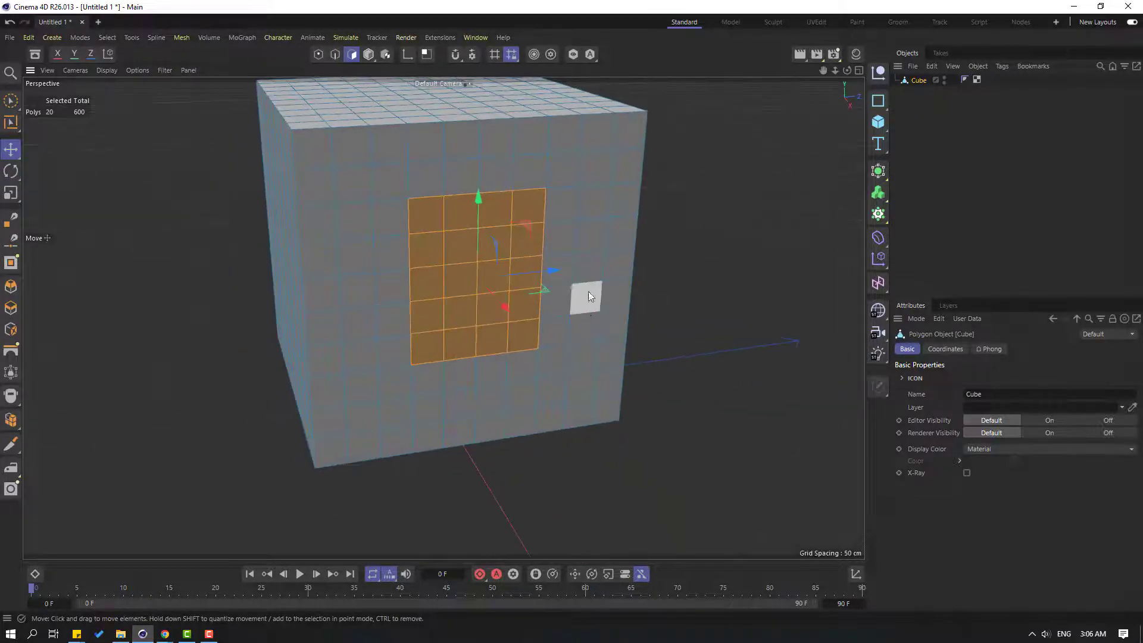
Fit Circle the 20-polygon patch at 100% strength and 77.2% scale
right_click(464, 242)
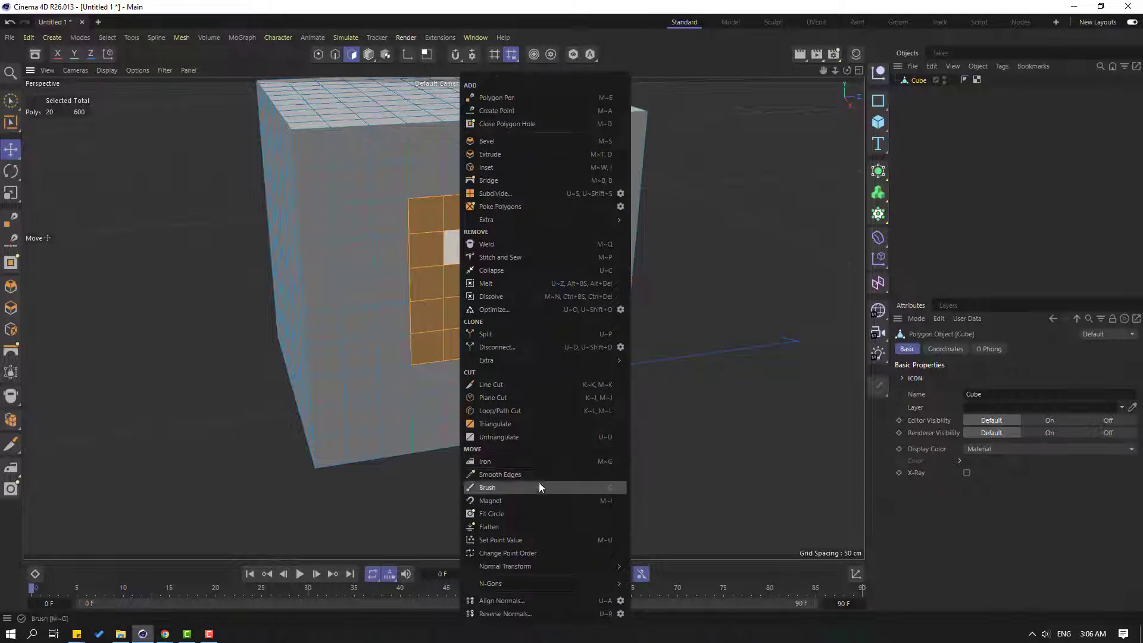
click(501, 516)
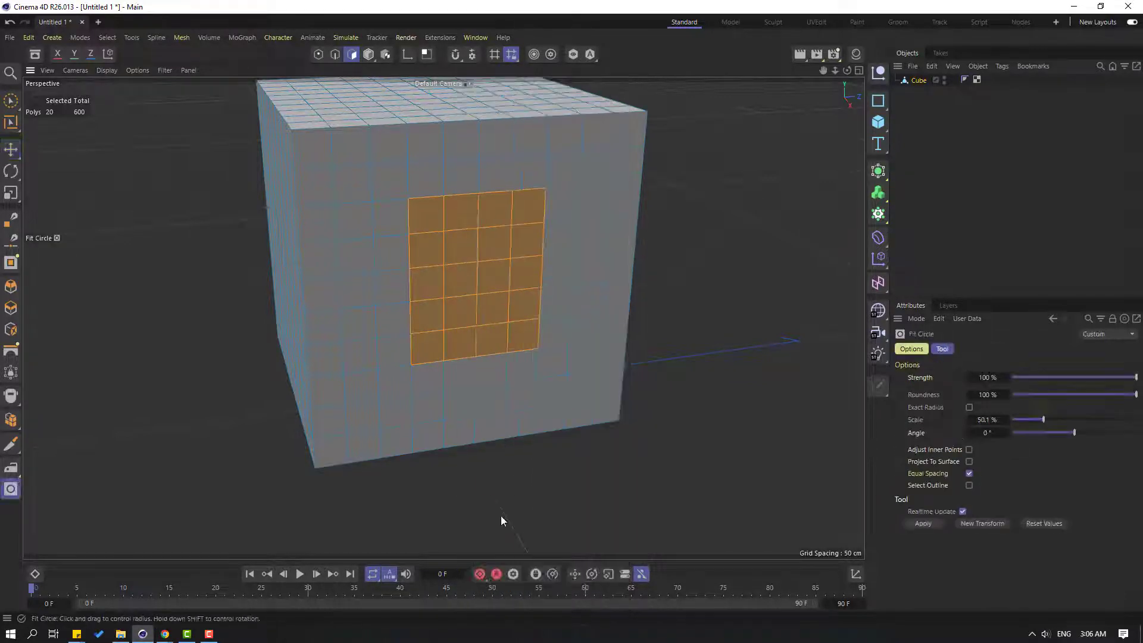
alt+drag(548, 472, 661, 365)
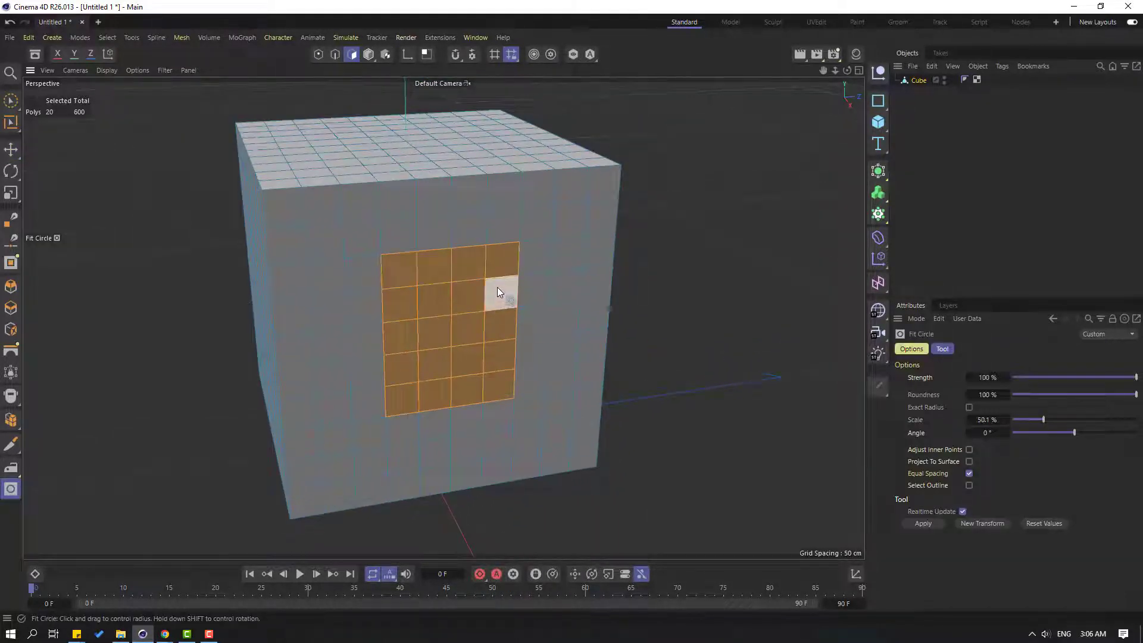
drag(500, 290, 519, 293)
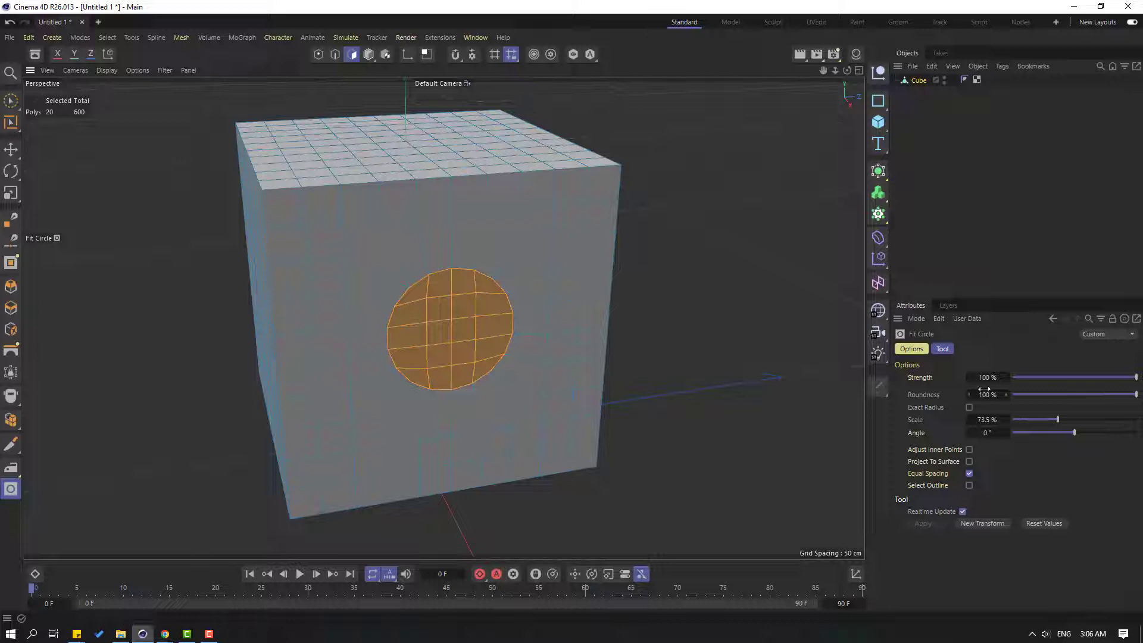
mouse_move(1136, 377)
mouse_down()
mouse_move(1009, 377)
mouse_move(1137, 377)
mouse_move(982, 398)
mouse_move(1137, 395)
mouse_up()
mouse_move(1061, 421)
mouse_down()
mouse_move(1123, 420)
mouse_move(1048, 421)
mouse_move(1087, 419)
mouse_move(1064, 423)
mouse_move(1084, 434)
mouse_move(1057, 433)
mouse_move(1089, 433)
mouse_move(1054, 431)
mouse_up()
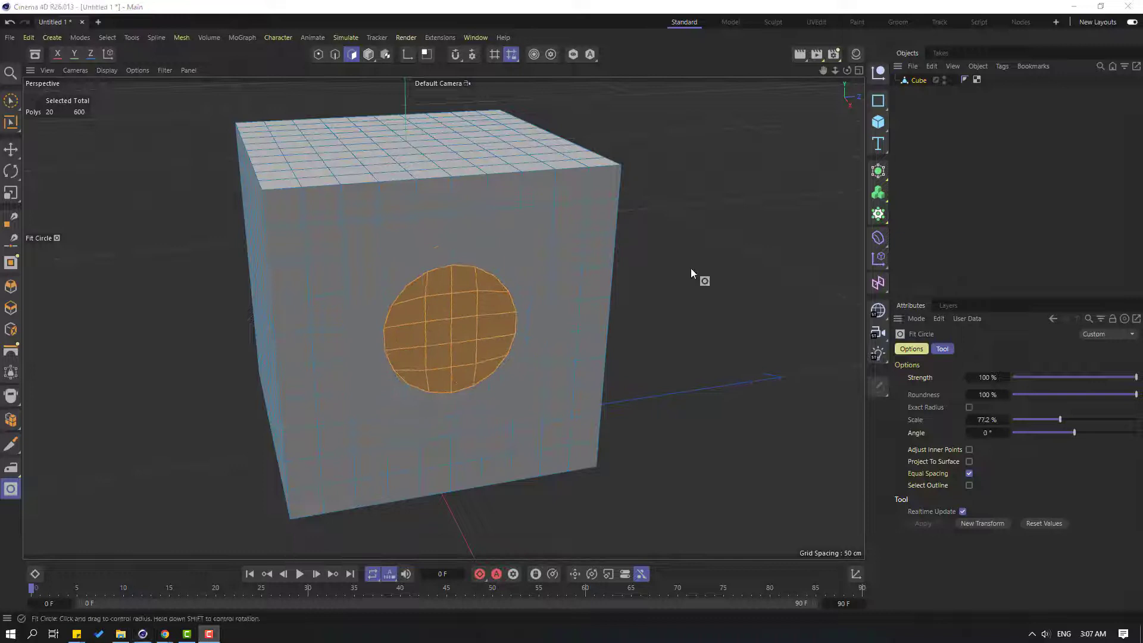
Extrude the circular patch -14.5 cm inward to form a round recess
right_click(654, 226)
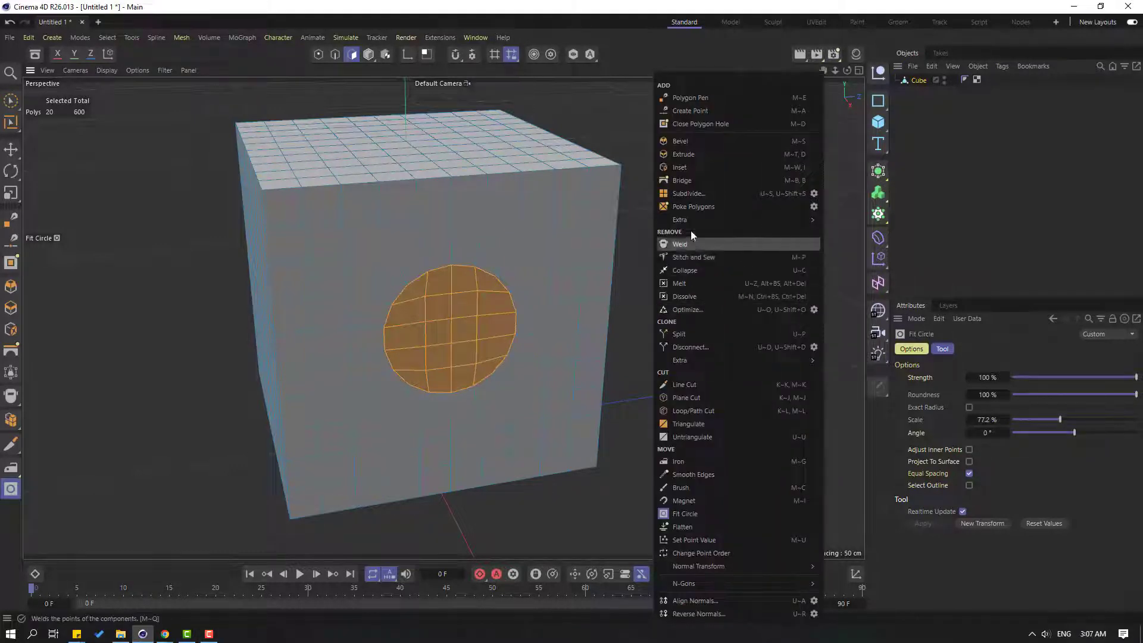
click(685, 155)
scroll(396, 383, up, 4)
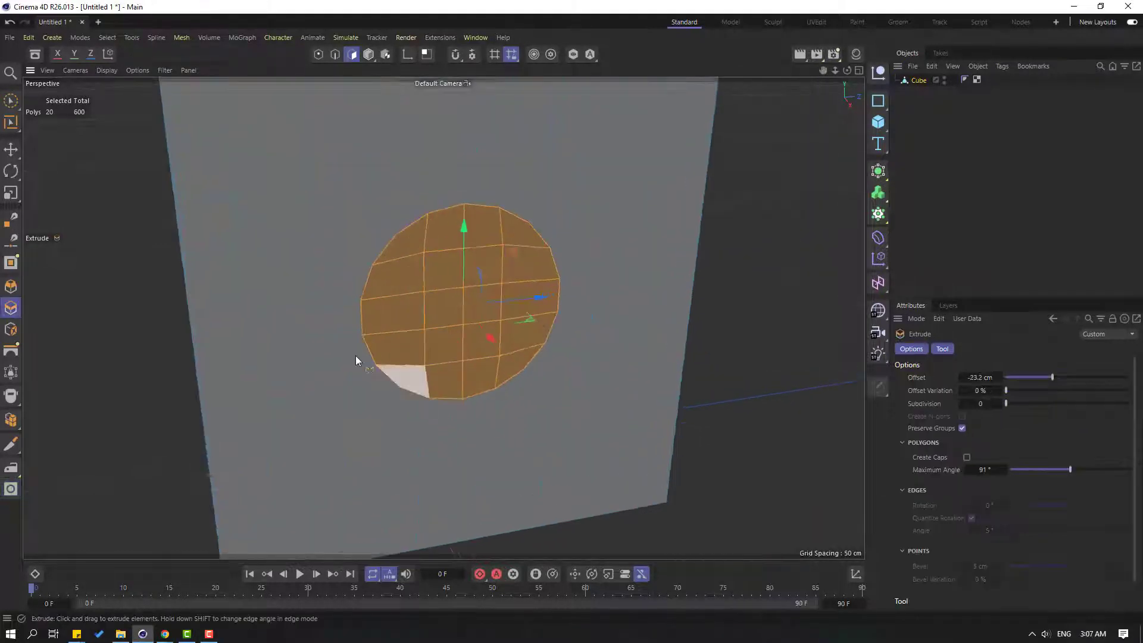
alt+drag(359, 320, 431, 320)
drag(491, 237, 524, 242)
click(11, 149)
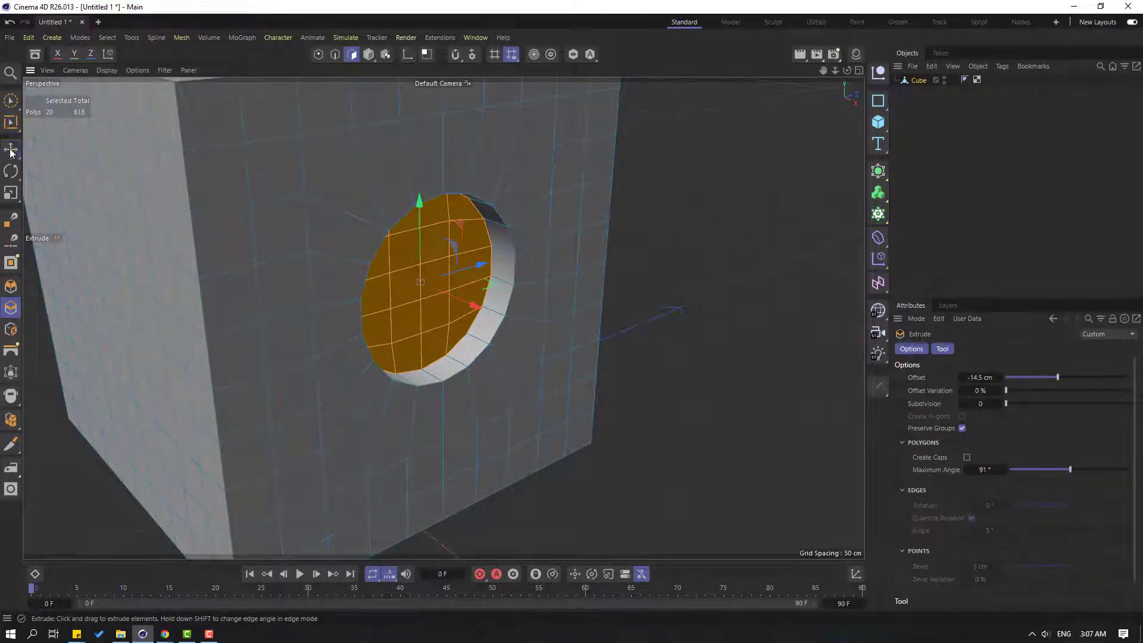
scroll(634, 294, down, 5)
alt+drag(634, 294, 679, 271)
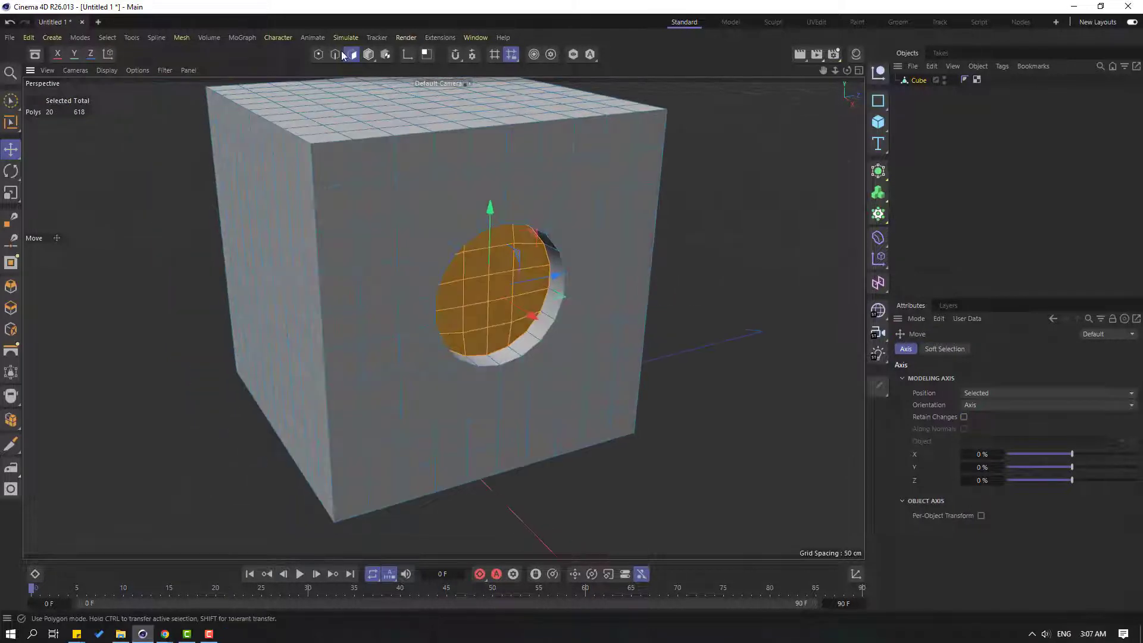
In Edge mode, Loop/Path Cut supporting loops near the cube's top, bottom, left and right edges
click(336, 55)
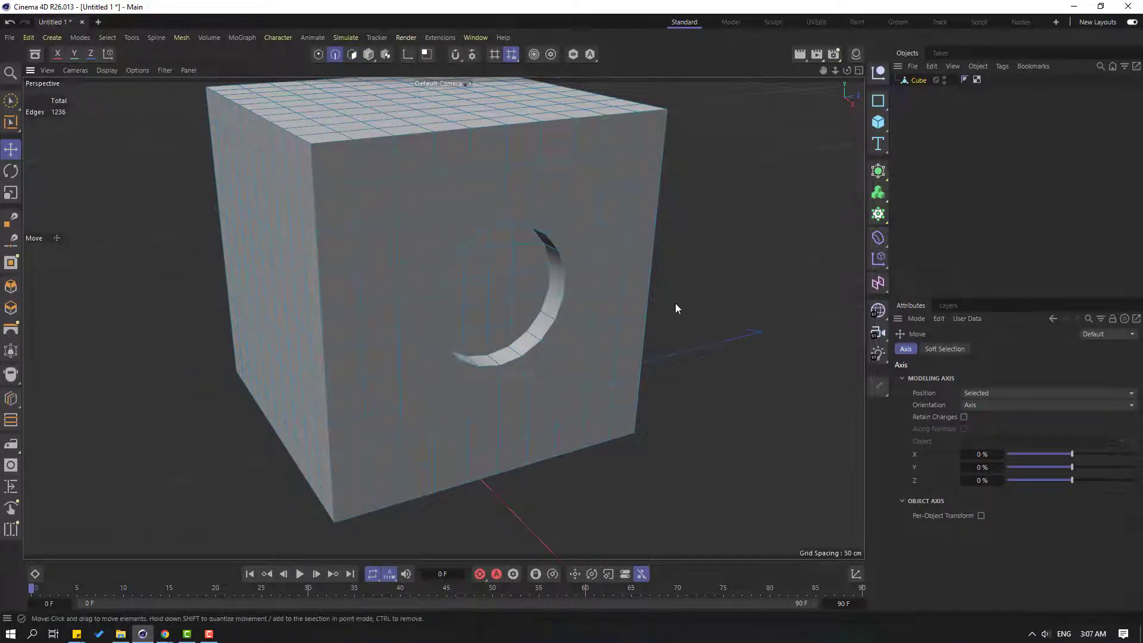
right_click(718, 184)
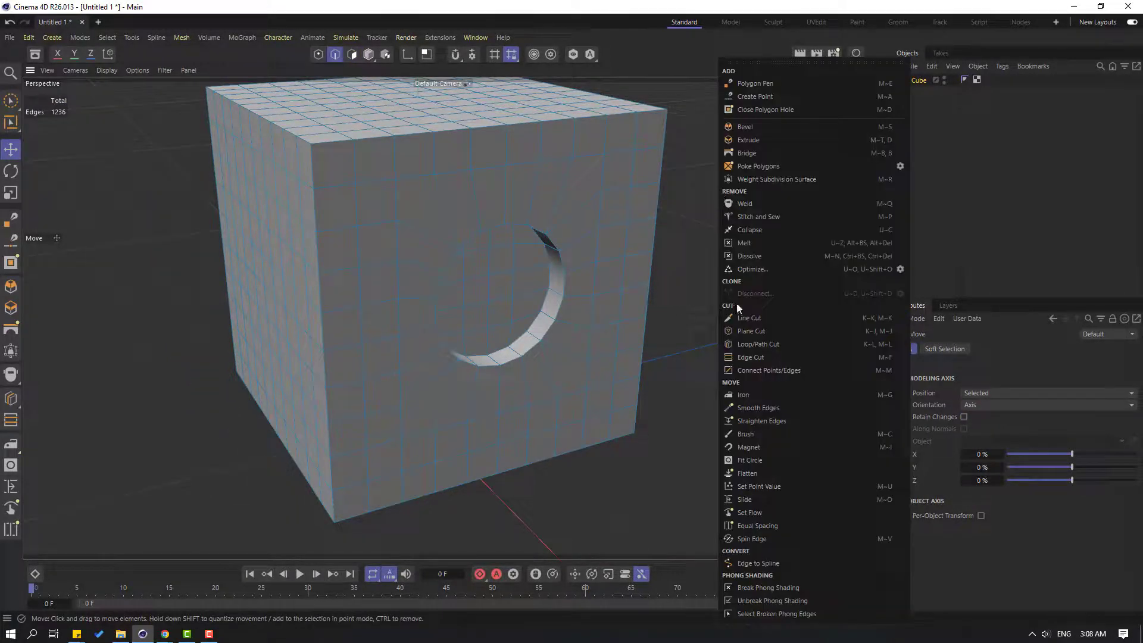
click(777, 346)
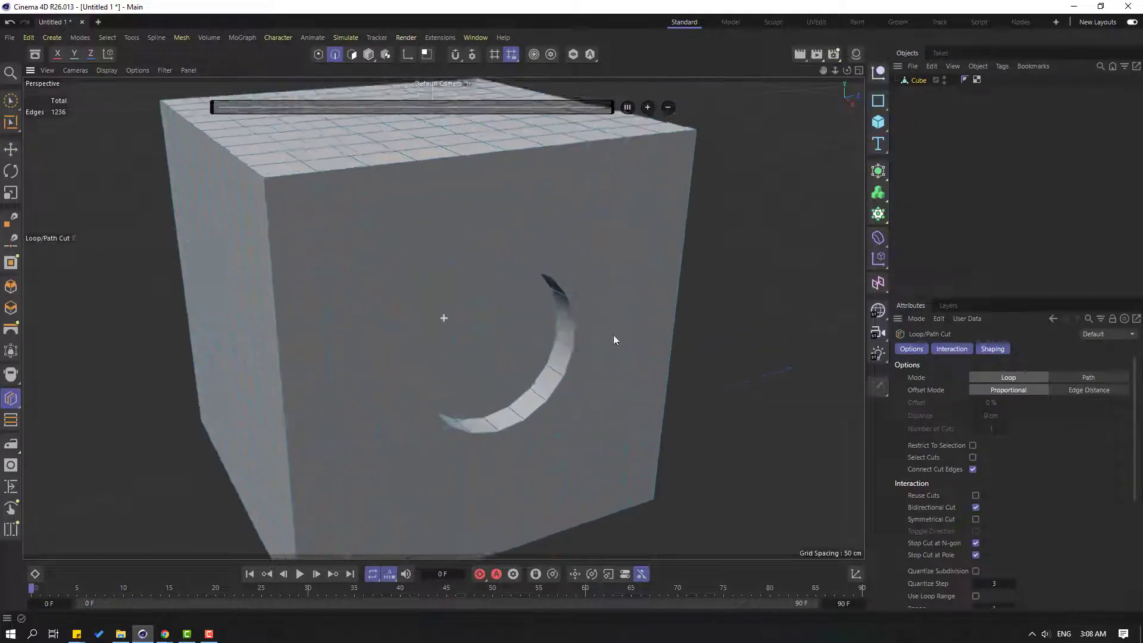
alt+drag(614, 335, 423, 337)
click(342, 230)
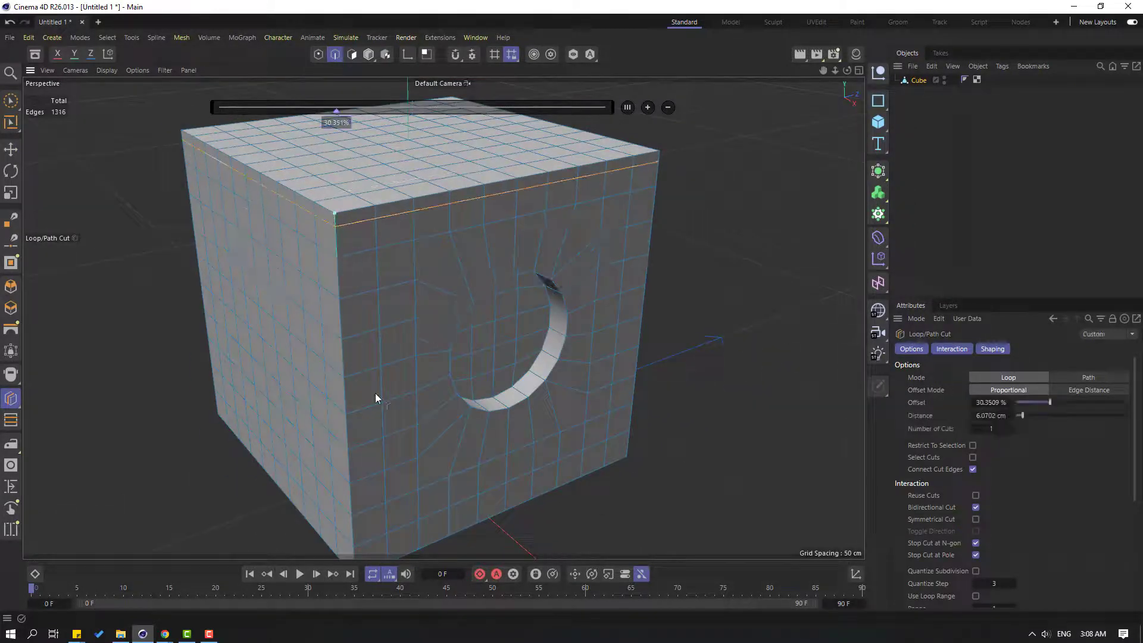
alt+middle_drag(359, 503, 360, 457)
click(356, 523)
alt+drag(409, 427, 452, 286)
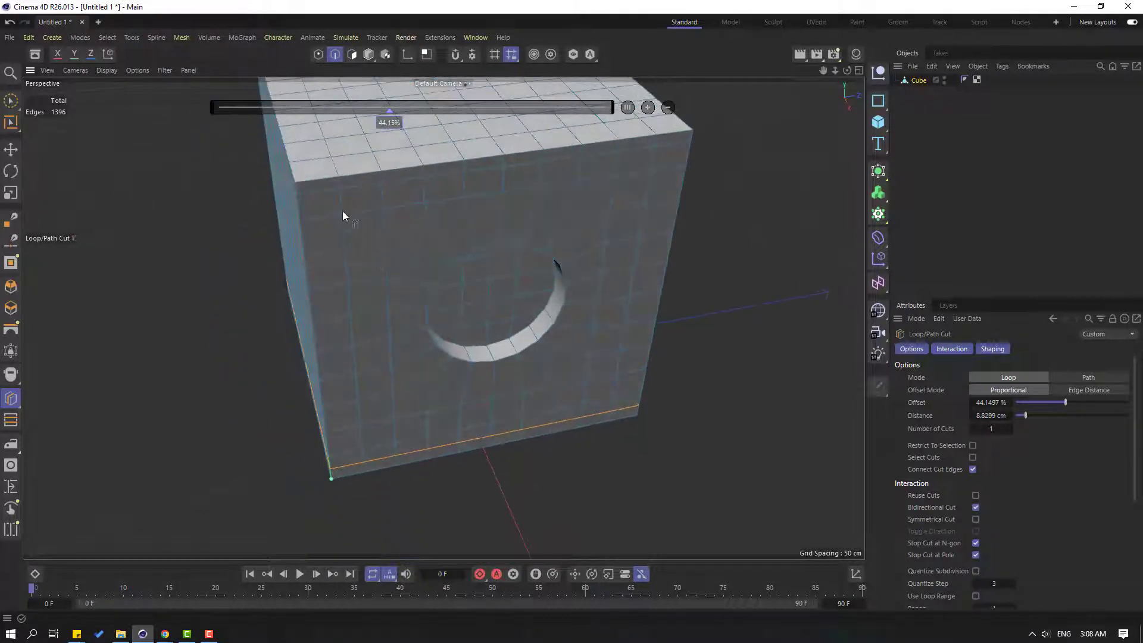
click(312, 180)
click(678, 141)
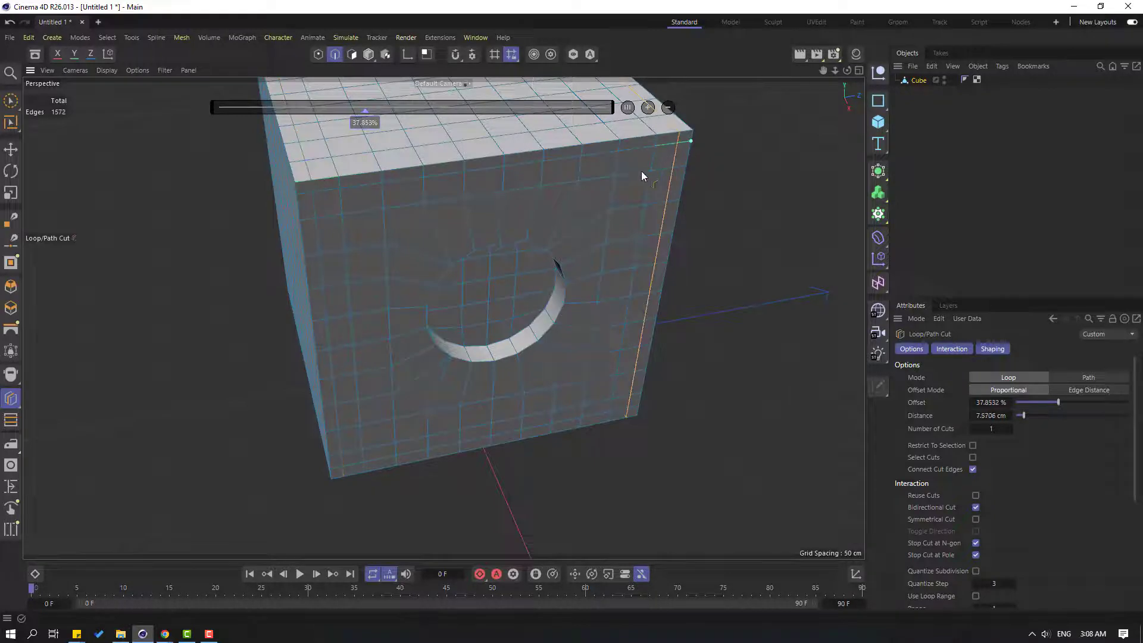
alt+drag(248, 253, 314, 280)
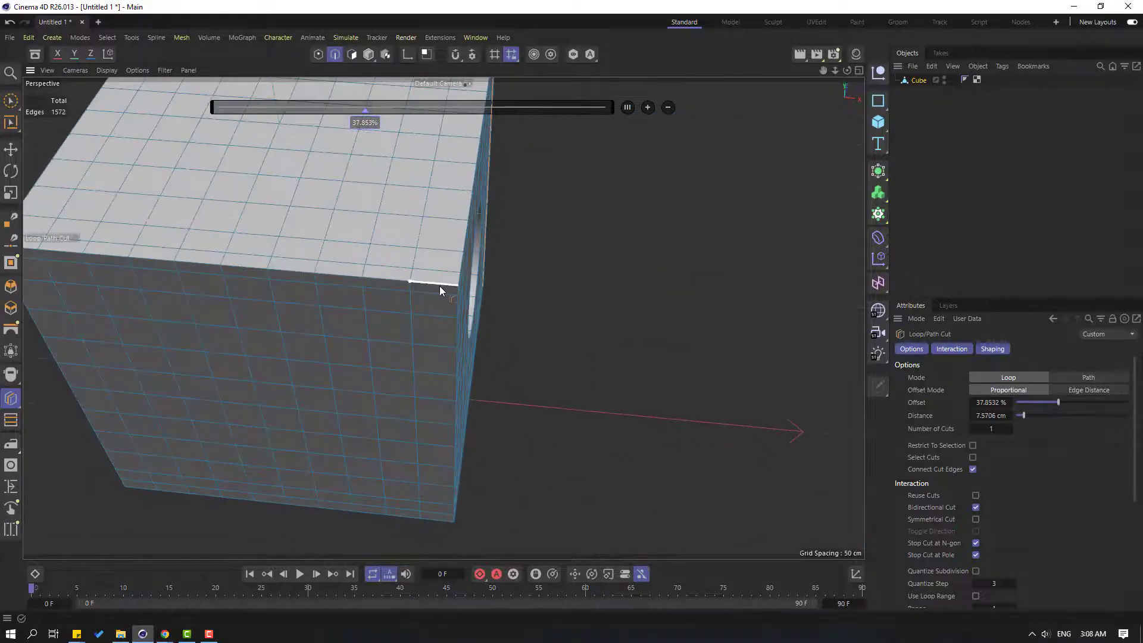
click(447, 281)
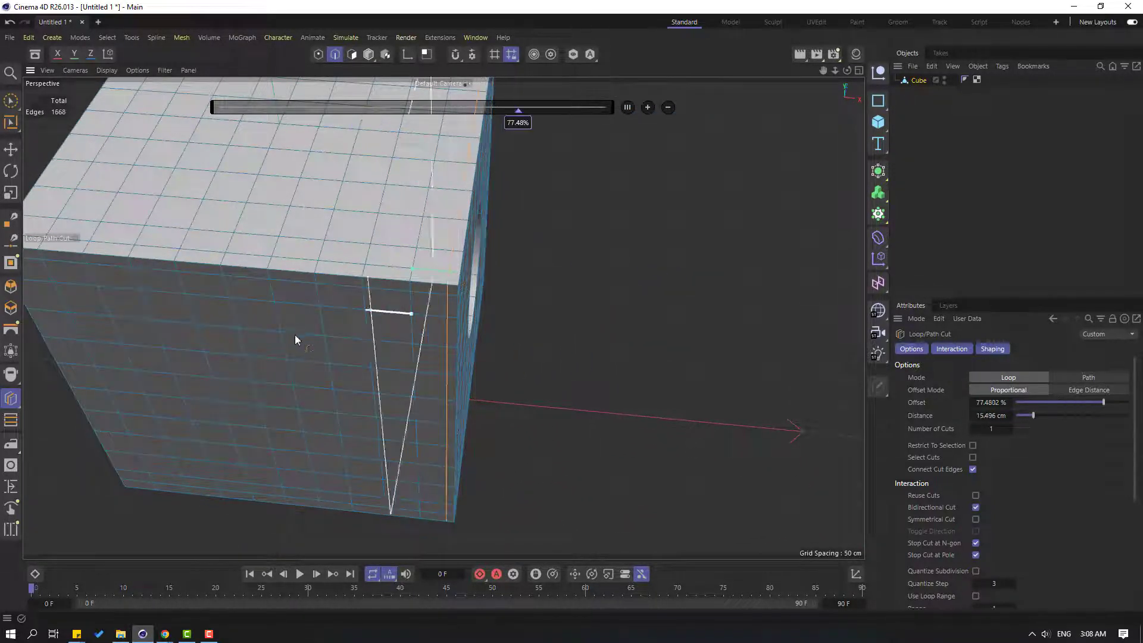
alt+drag(209, 313, 96, 258)
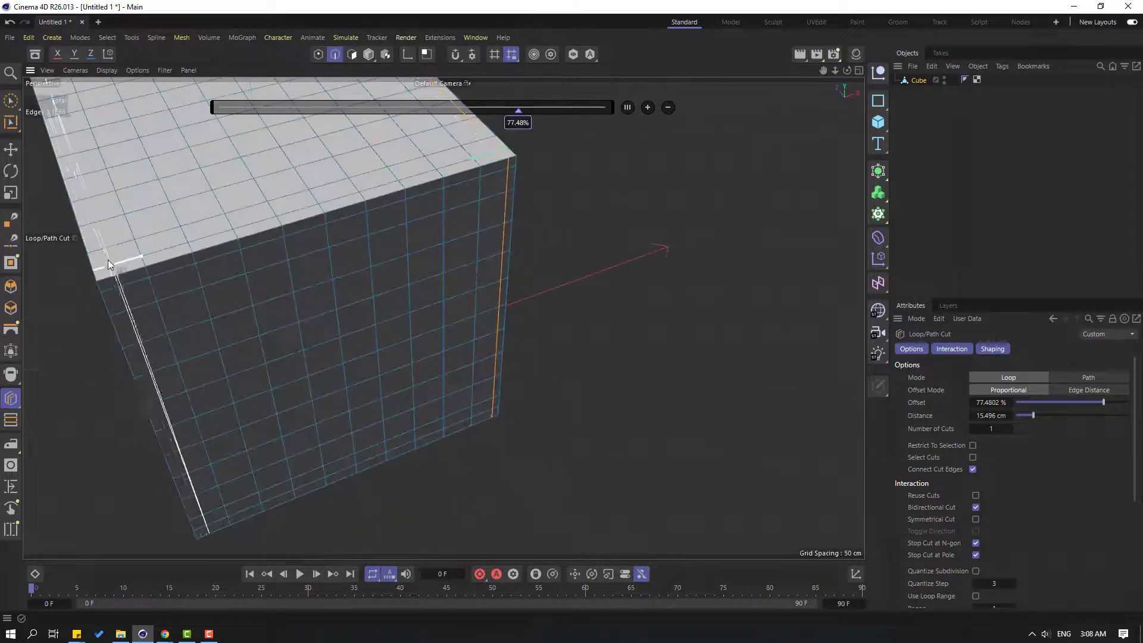
click(105, 264)
Add loops left, right and below the hole, plus two around its inner wall
alt+drag(572, 291, 351, 253)
alt+drag(624, 308, 370, 268)
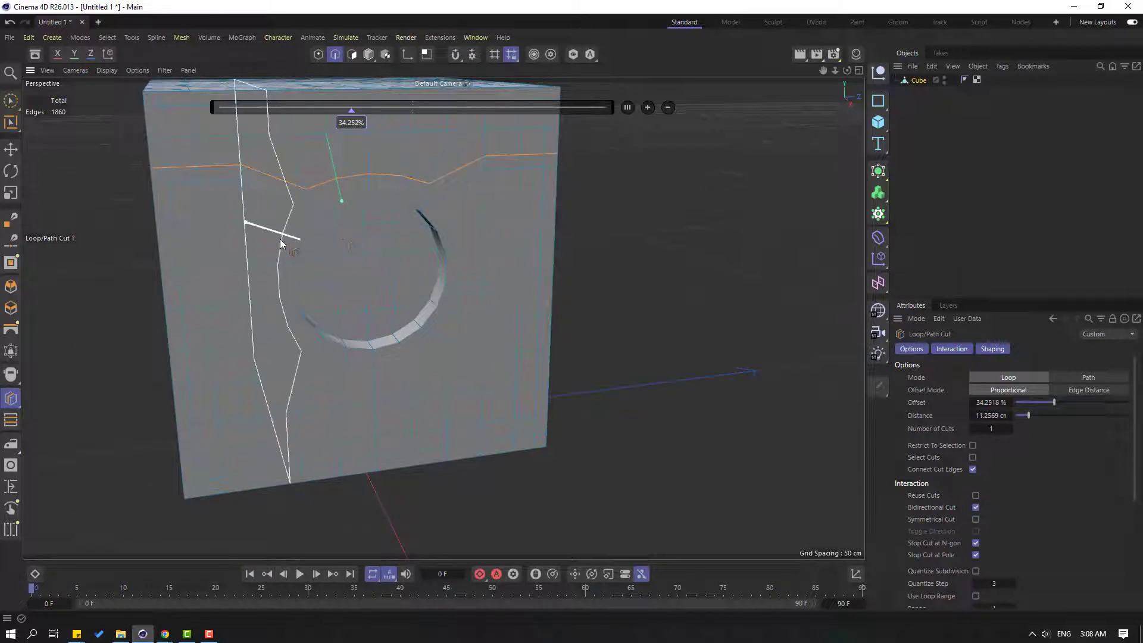
click(280, 241)
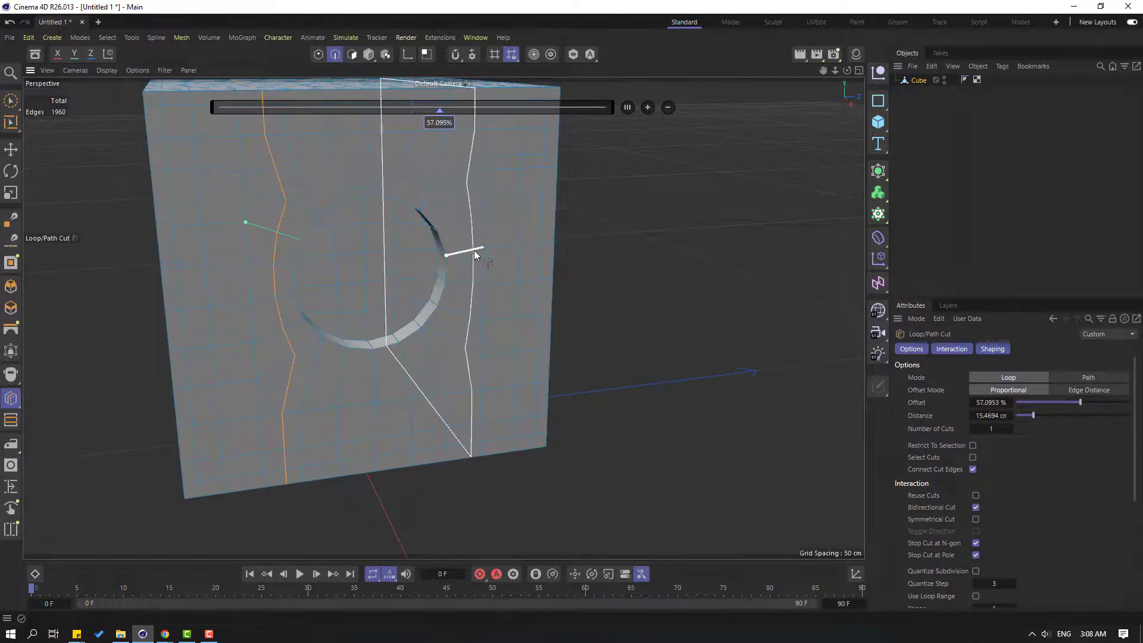
click(469, 252)
alt+drag(470, 253, 392, 339)
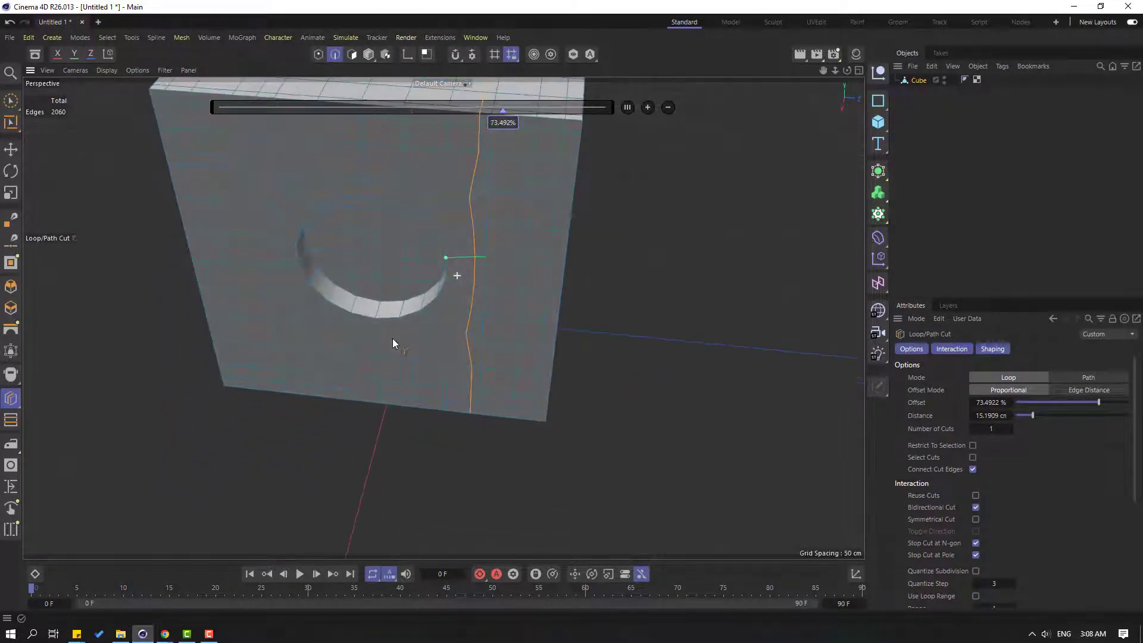
click(430, 333)
alt+drag(399, 273, 552, 267)
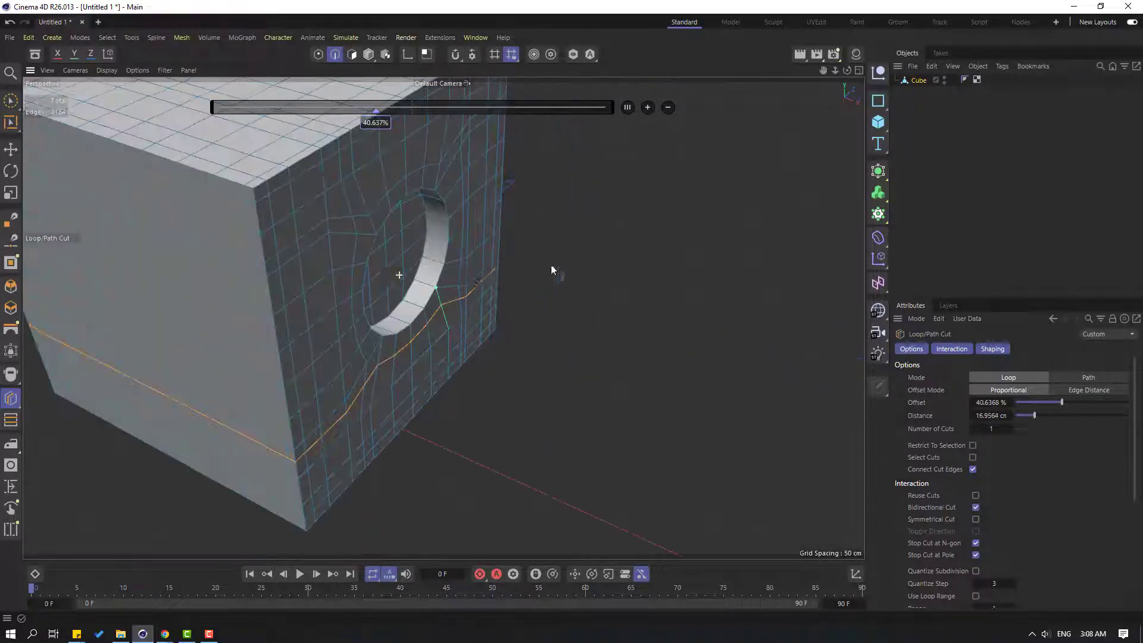
scroll(434, 259, up, 4)
alt+drag(293, 208, 477, 278)
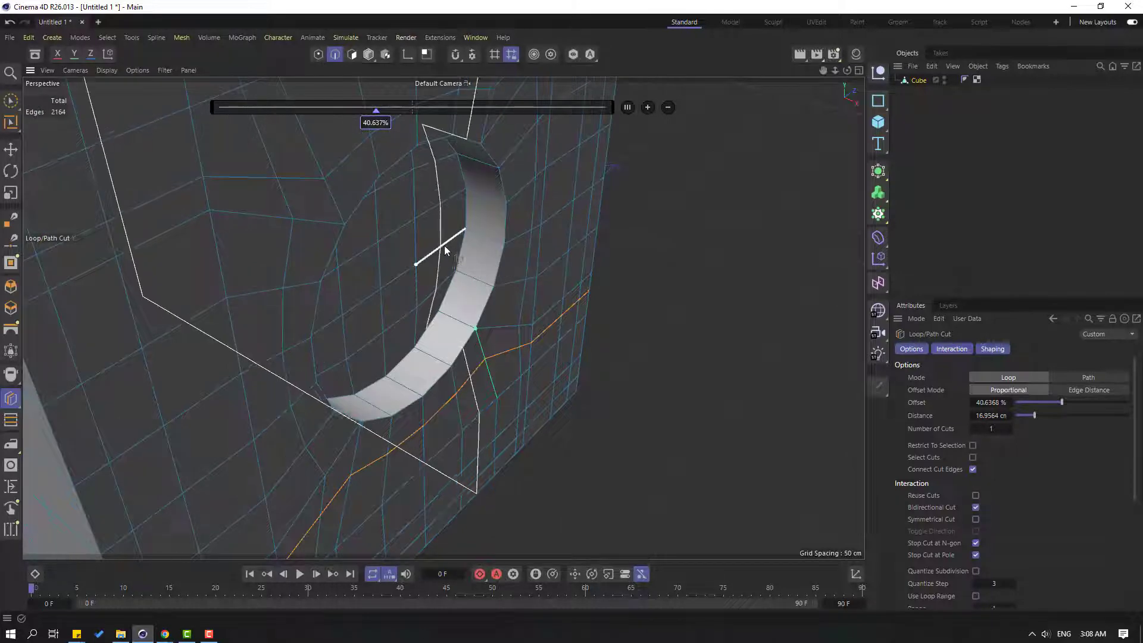
click(483, 278)
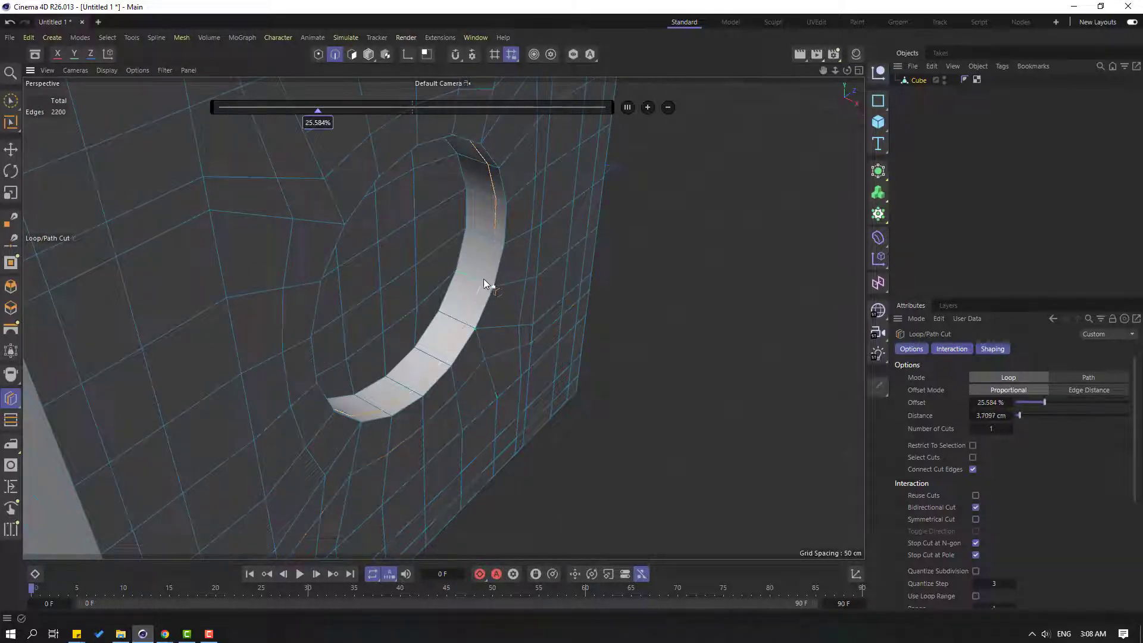
click(468, 273)
alt+drag(468, 271, 477, 224)
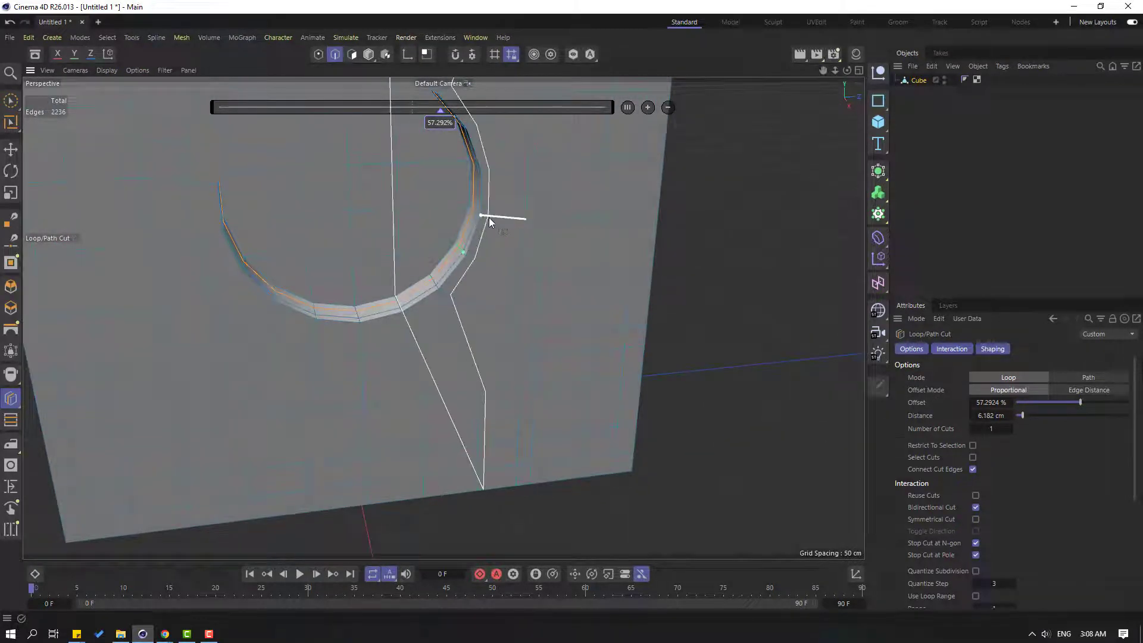
alt+drag(544, 242, 429, 263)
Return to the Move tool in Model mode, deselect the cube, and orbit to three-quarter view
click(11, 150)
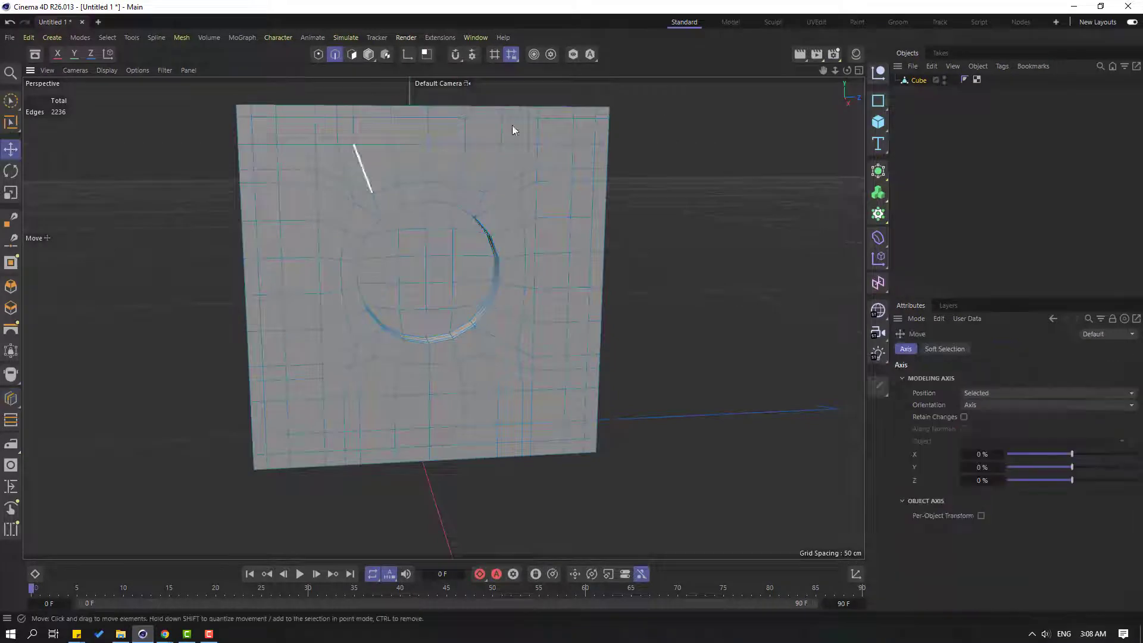
click(369, 55)
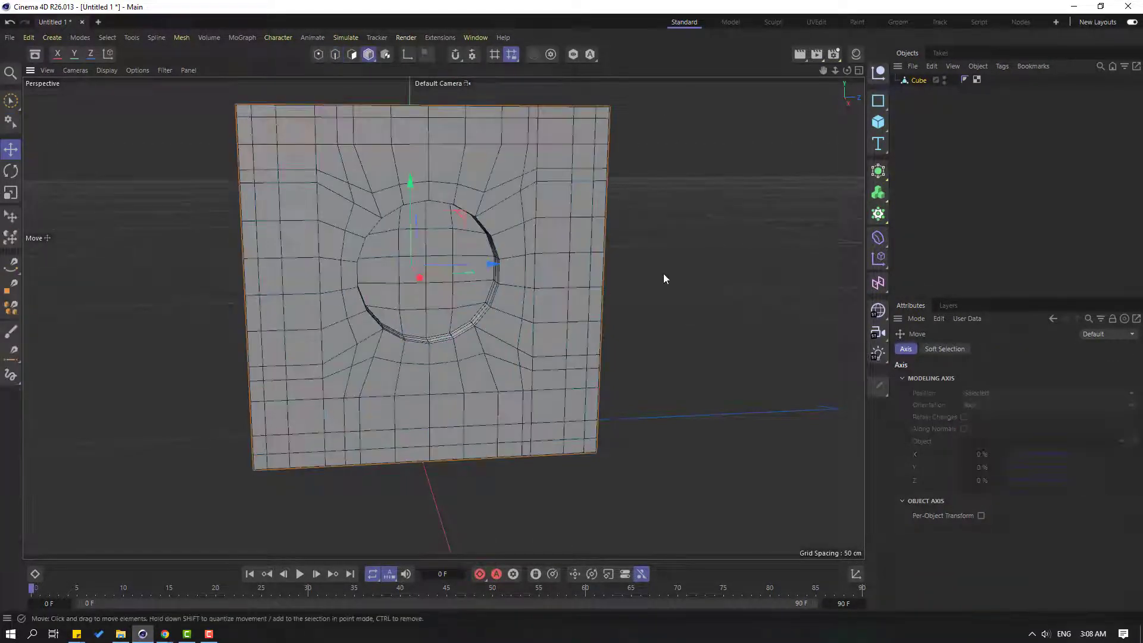
click(709, 254)
alt+drag(253, 258, 430, 269)
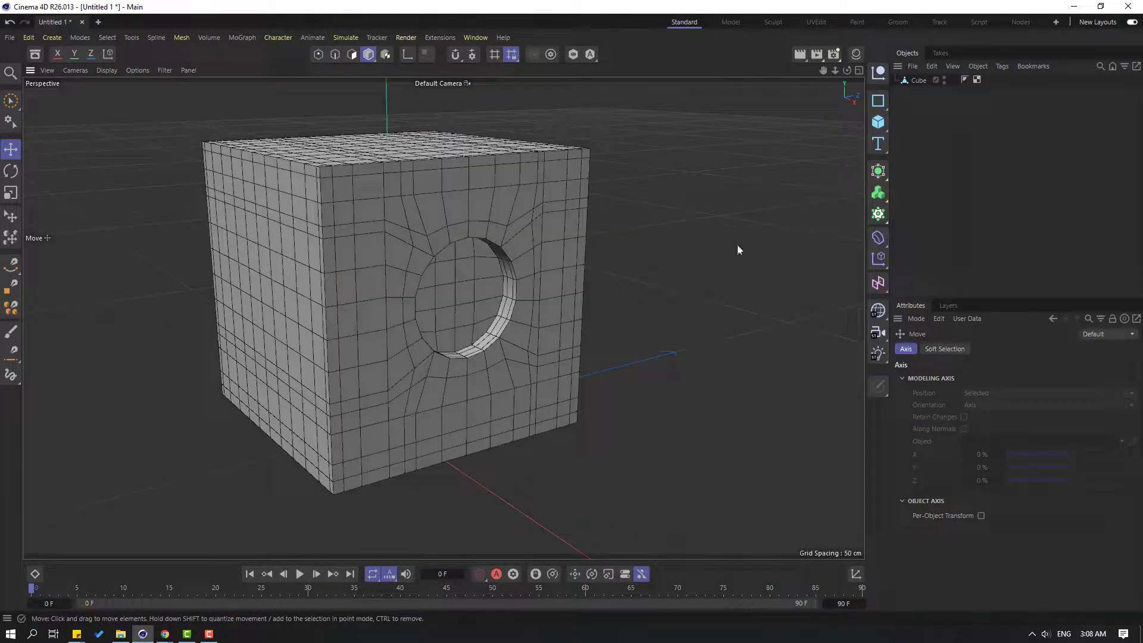
Add a Subdivision Surface and parent the Cube under it in the Objects panel
click(881, 173)
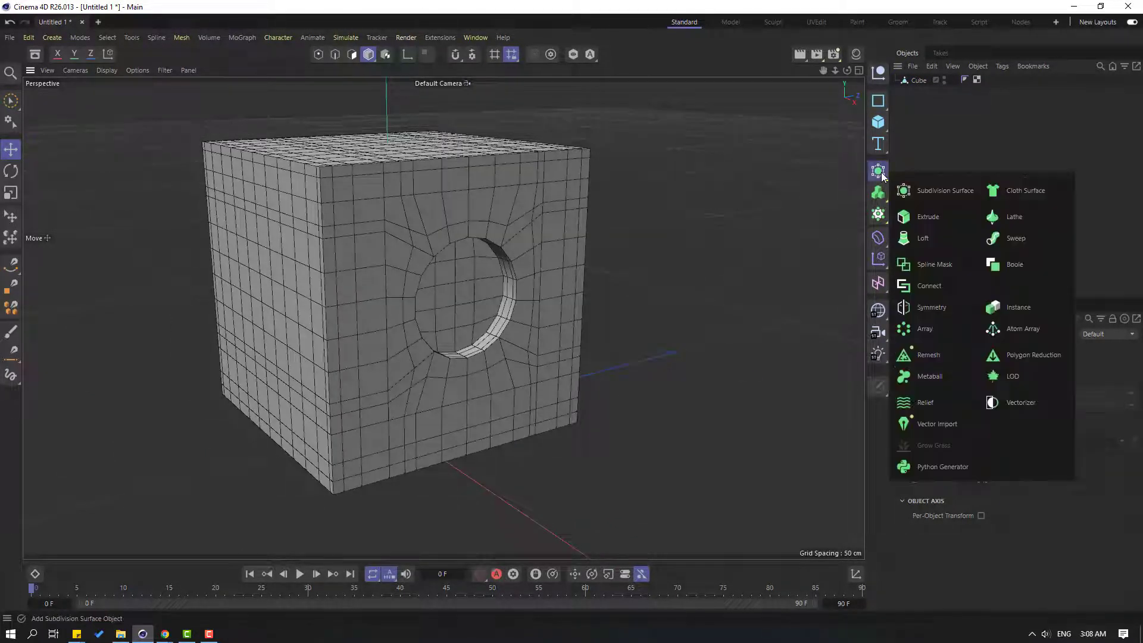
click(955, 191)
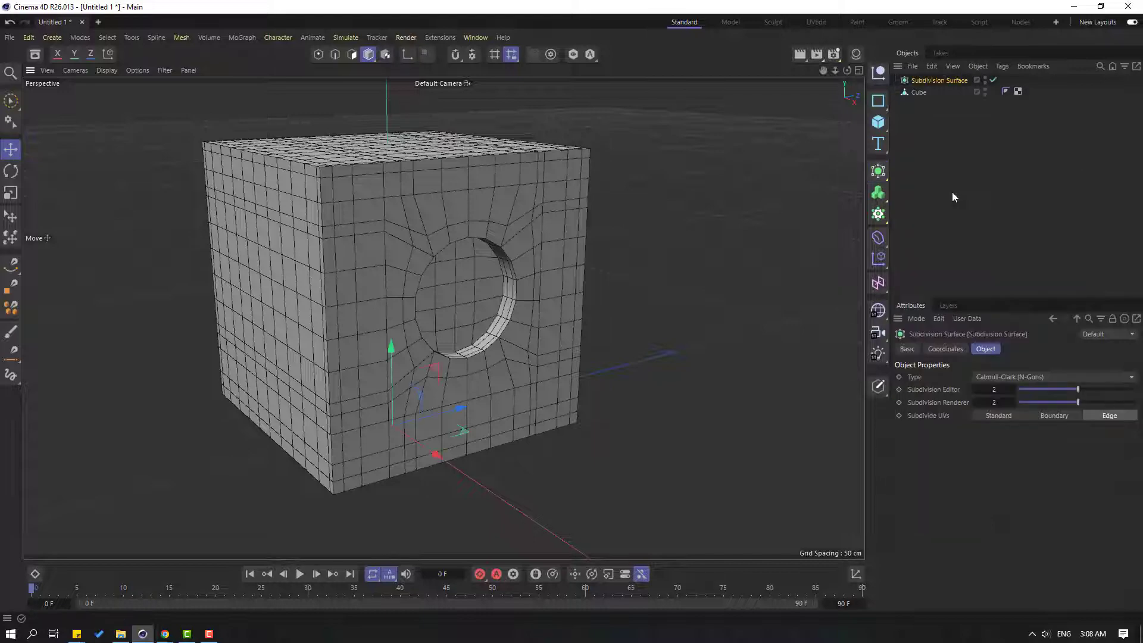
click(918, 93)
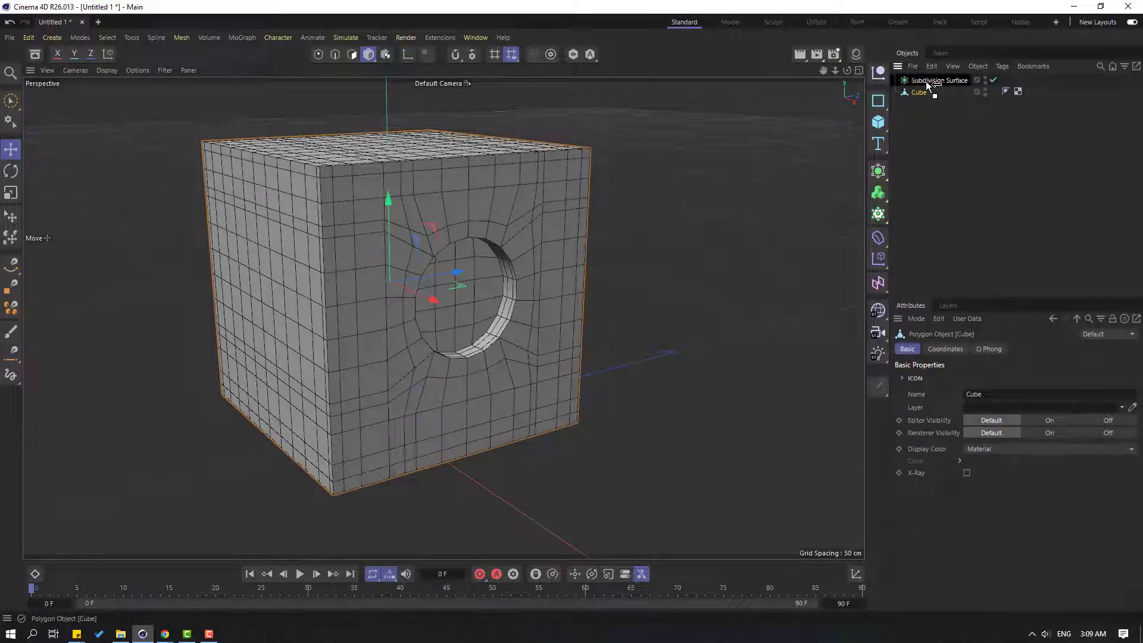
drag(927, 82, 926, 81)
click(652, 259)
mouse_move(652, 258)
alt+mouse_down()
mouse_move(484, 256)
mouse_move(694, 252)
mouse_move(658, 259)
alt+mouse_up()
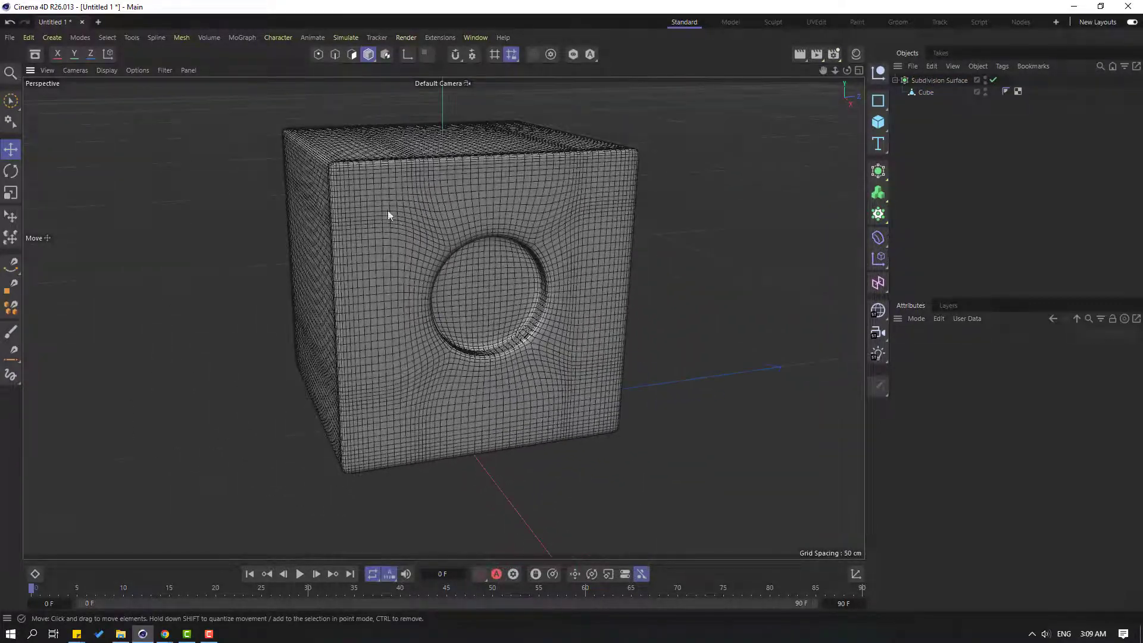
Switch the viewport to plain Gouraud Shading and orbit in close to the recess
click(107, 71)
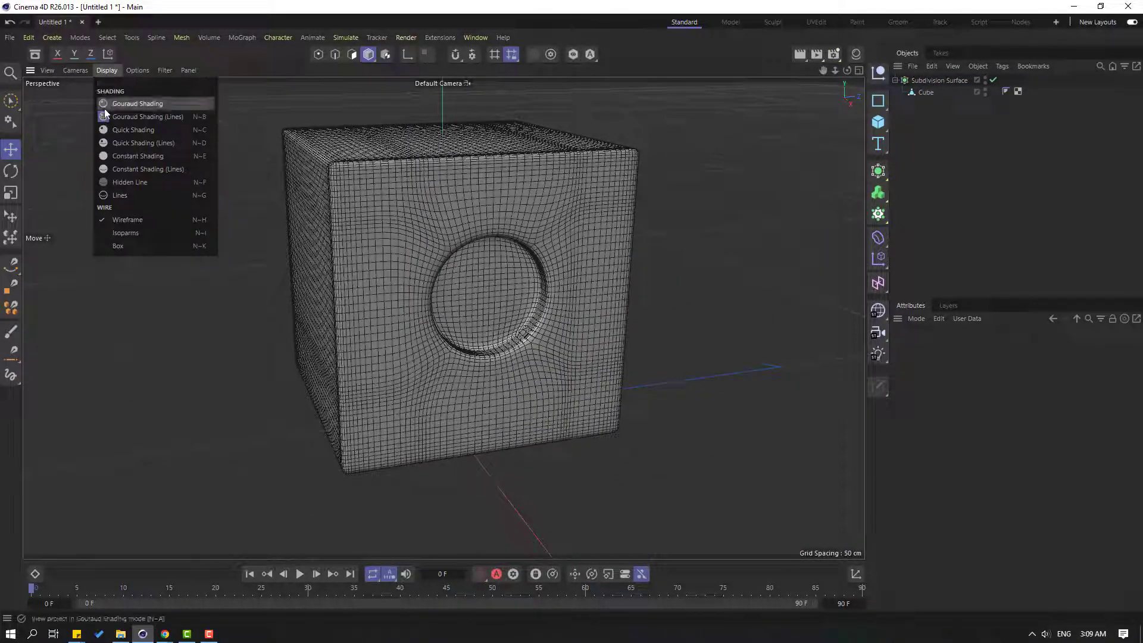
click(151, 108)
scroll(488, 311, up, 6)
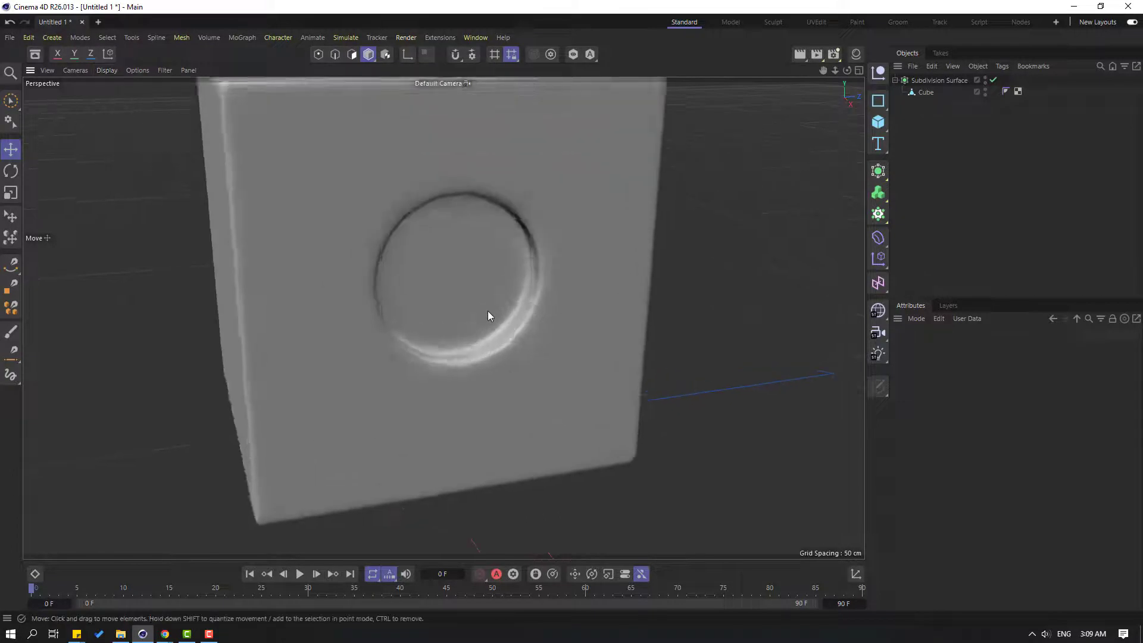
mouse_move(341, 271)
alt+mouse_down()
mouse_move(455, 250)
mouse_move(348, 242)
mouse_move(276, 262)
mouse_move(245, 296)
mouse_move(289, 299)
mouse_move(562, 250)
mouse_move(226, 253)
mouse_move(291, 268)
mouse_move(572, 249)
mouse_move(377, 267)
mouse_move(432, 259)
mouse_move(512, 286)
alt+mouse_up()
Select the Subdivision Surface and set Subdivision Editor to 3
click(430, 262)
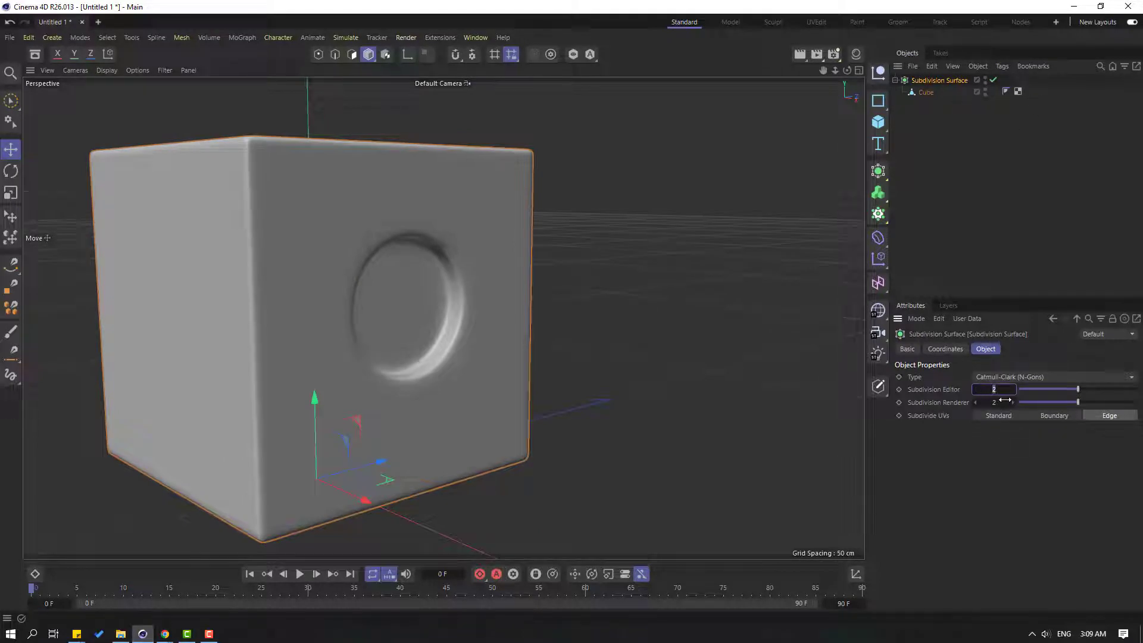
mouse_move(596, 374)
alt+mouse_down()
mouse_move(453, 364)
mouse_move(648, 369)
mouse_move(409, 366)
mouse_move(649, 367)
mouse_move(396, 376)
mouse_move(574, 371)
alt+mouse_up()
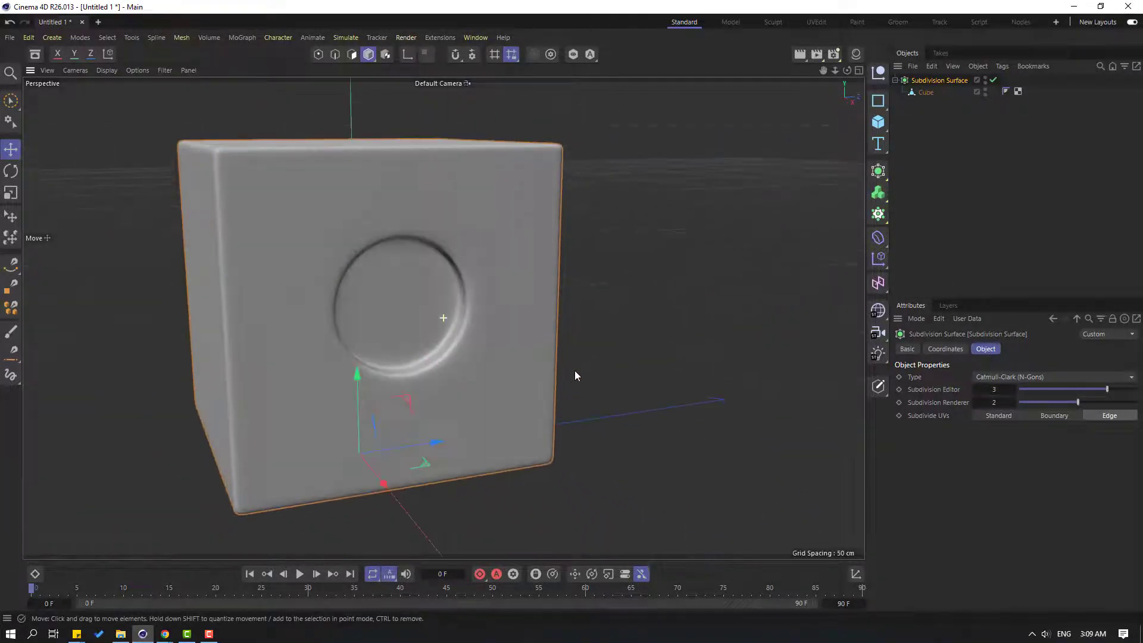